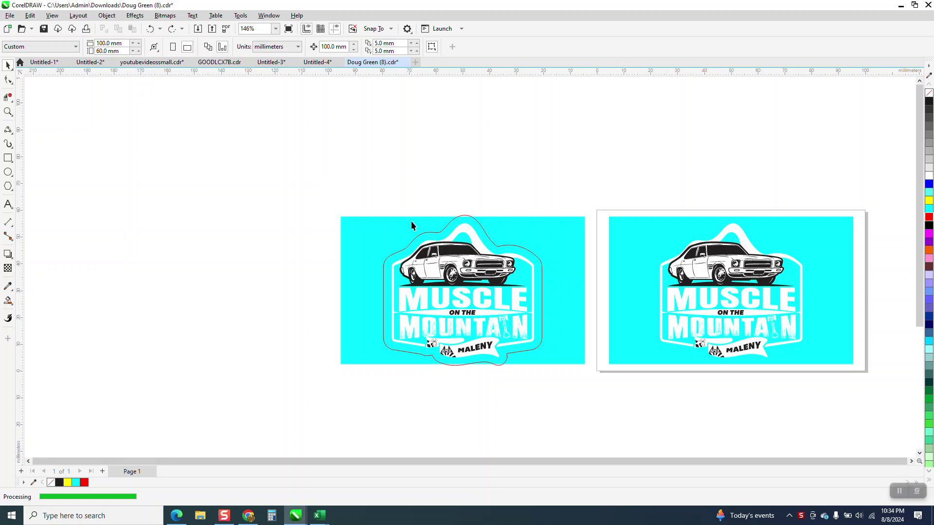
Step: Zoom in to inspect the left badge design and its cow illustration
drag(372, 214, 589, 380)
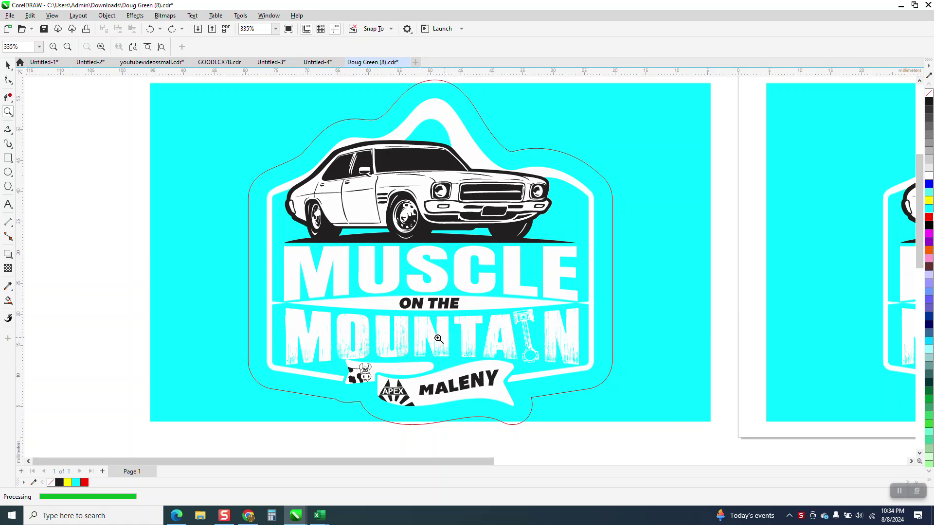
drag(346, 359, 381, 375)
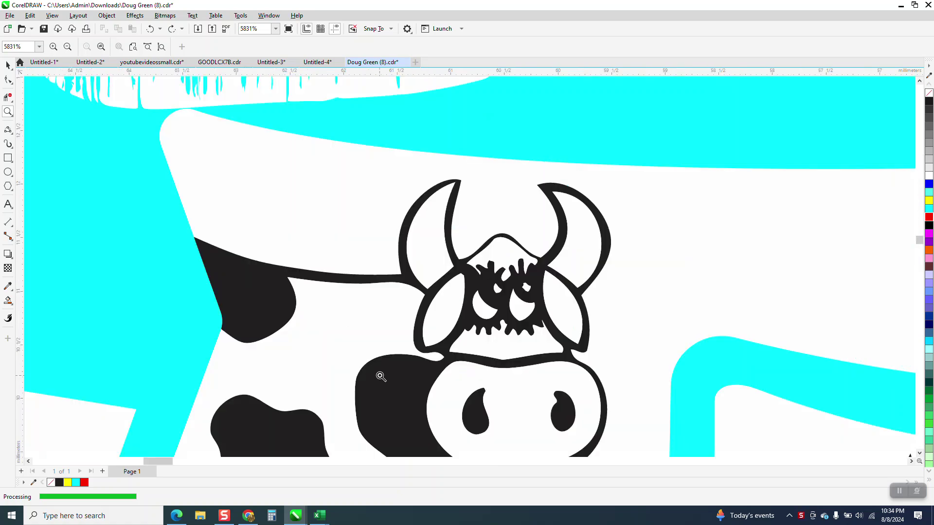
scroll(390, 322, down, 3)
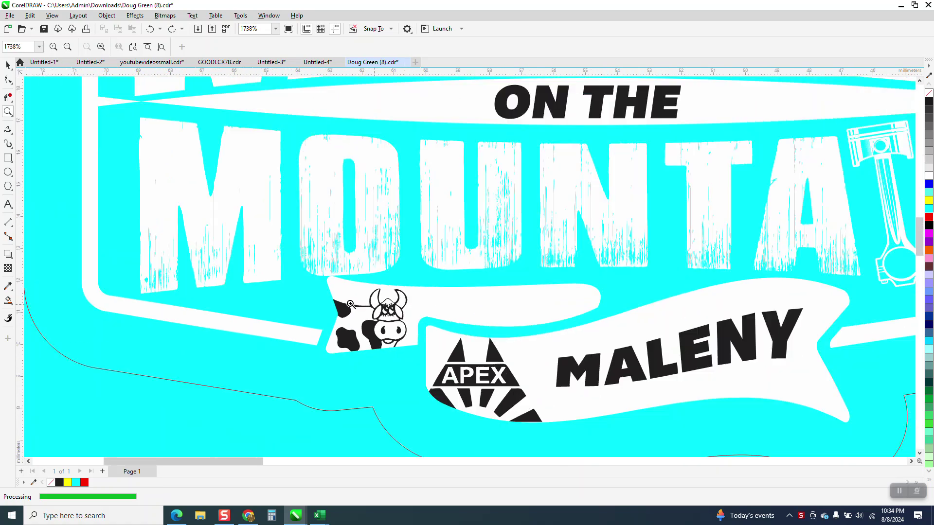
scroll(350, 300, down, 3)
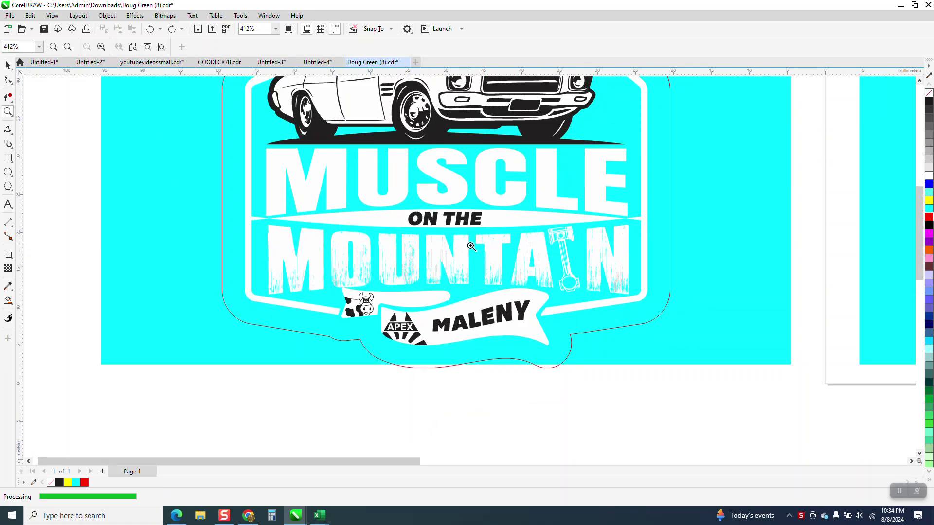
scroll(636, 291, up, 3)
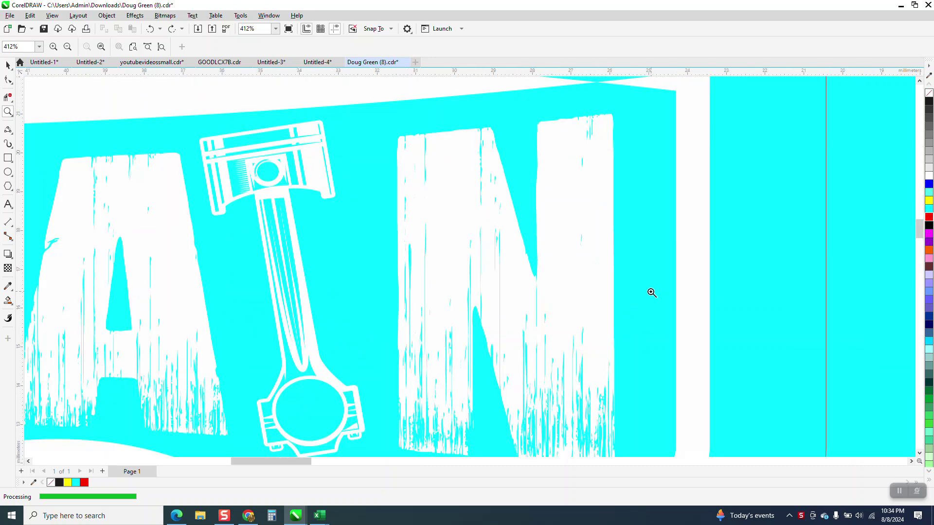
scroll(510, 239, down, 3)
scroll(536, 258, down, 8)
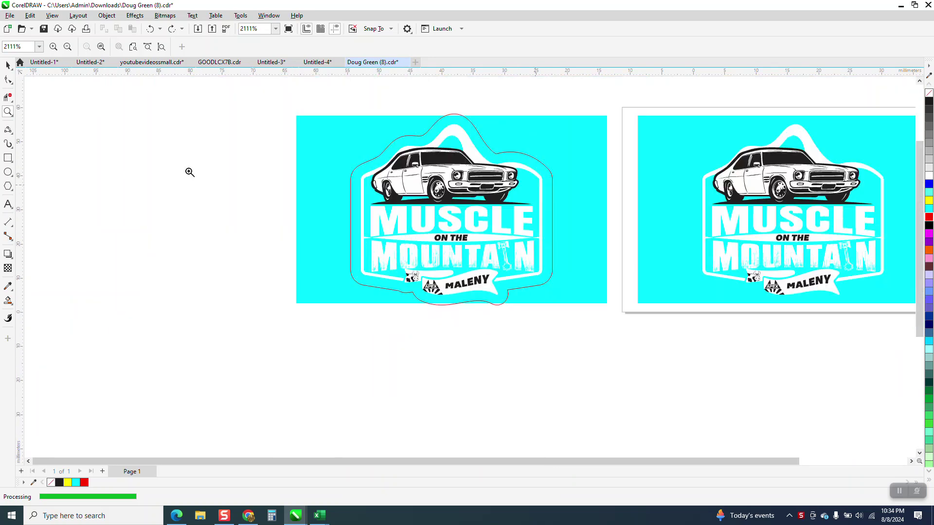
Step: Select the cyan background behind the left badge, delete it, then undo to restore it
click(8, 65)
click(307, 148)
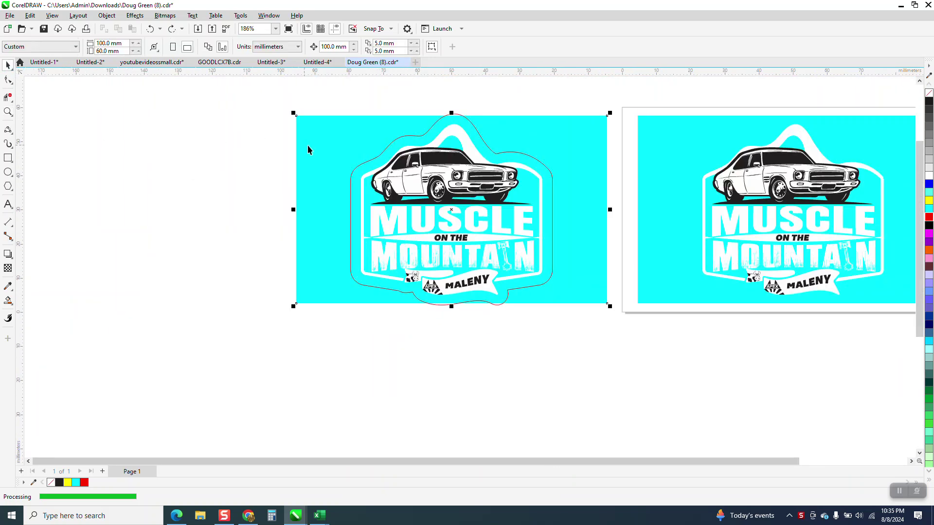
key(Delete)
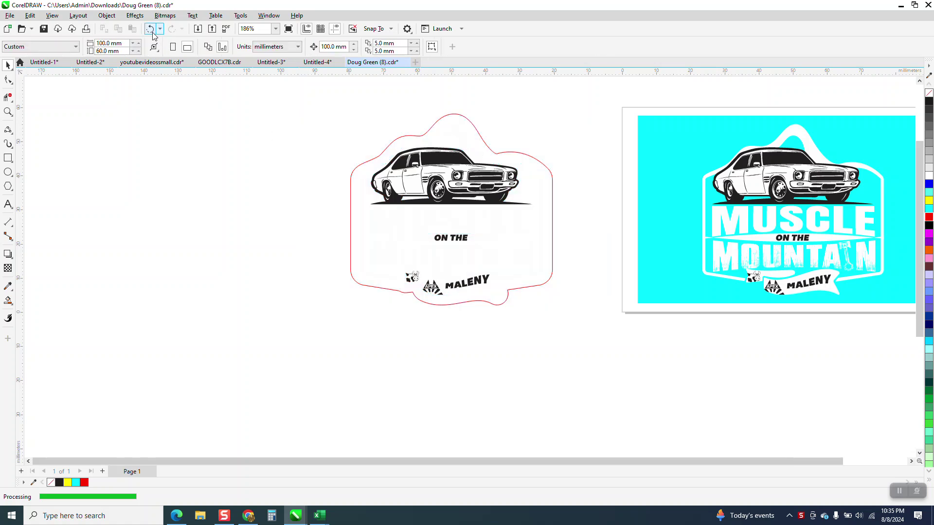
click(150, 29)
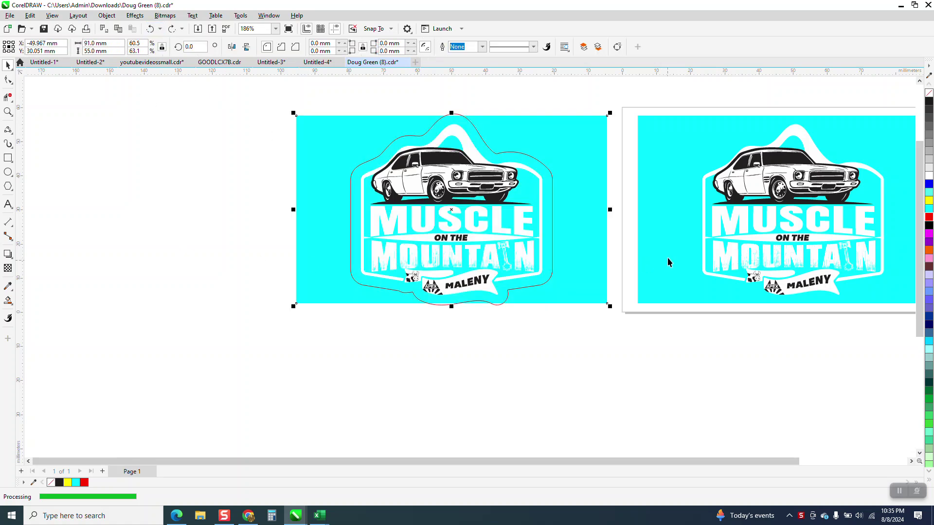
Step: Zoom in on the right page's logo, then return to the Pick tool
click(8, 112)
drag(710, 212, 876, 329)
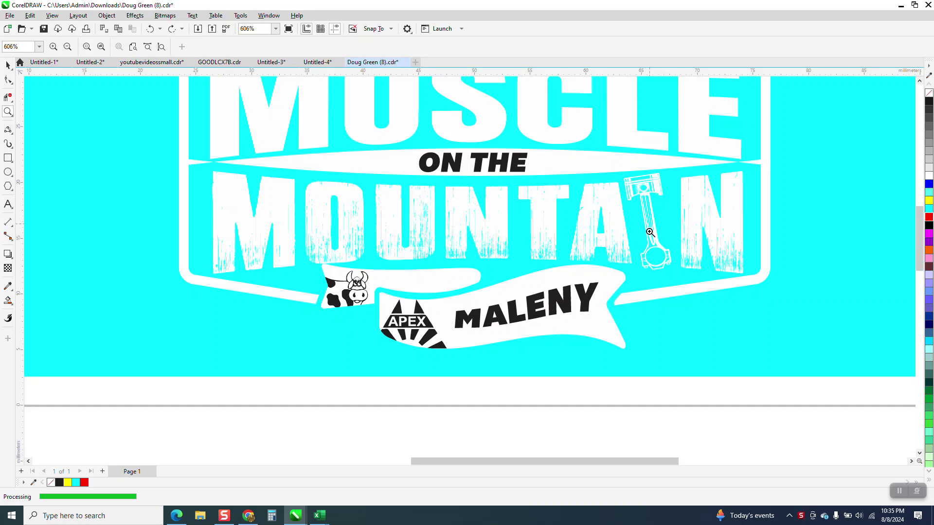
scroll(608, 304, down, 2)
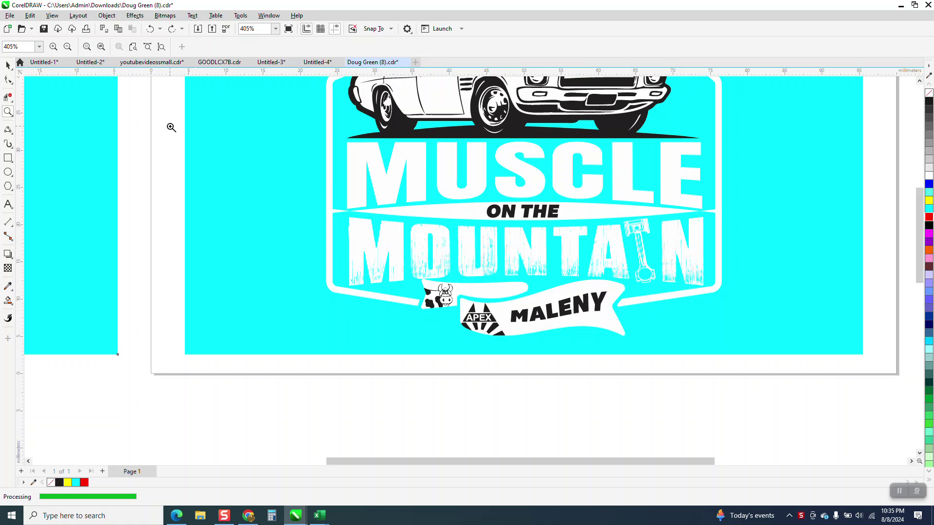
click(8, 65)
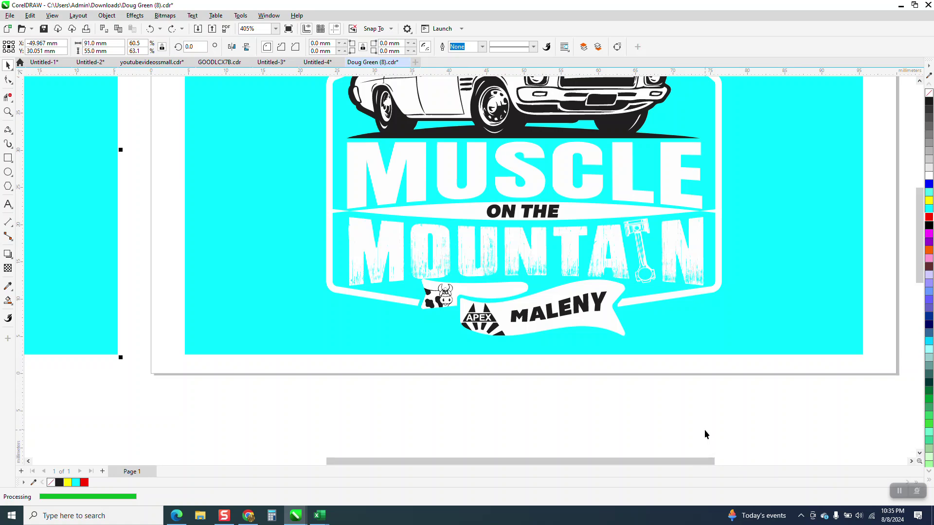
Step: Give the left cyan rectangle a red Hairline outline via the Outline Pen (F12)
key(F12)
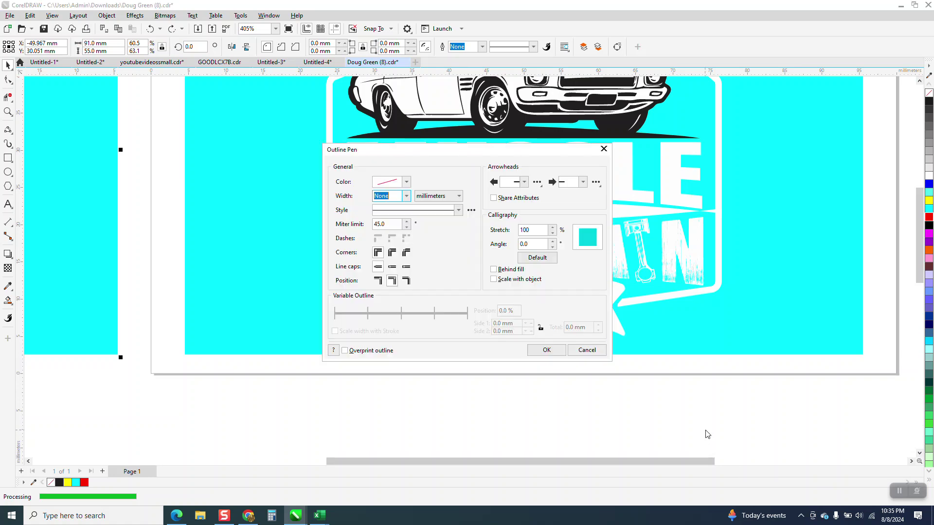
click(406, 196)
click(390, 213)
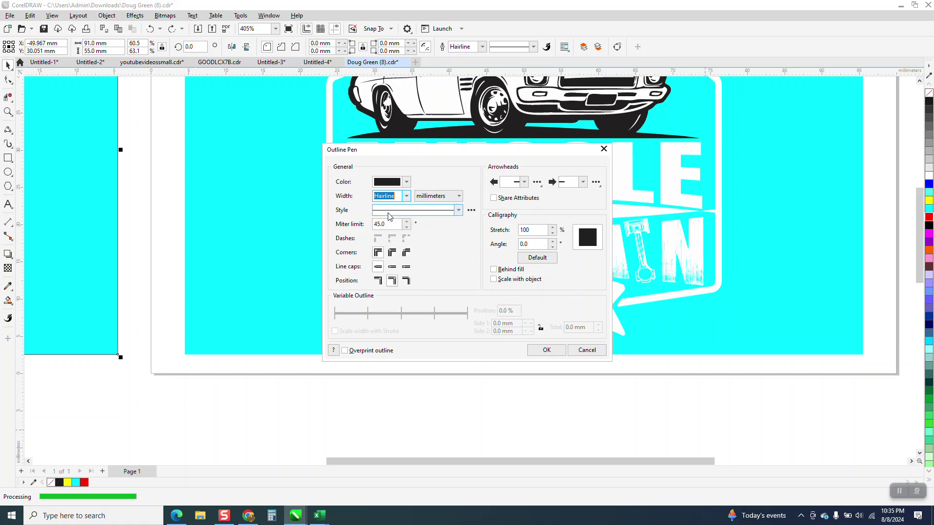
click(407, 183)
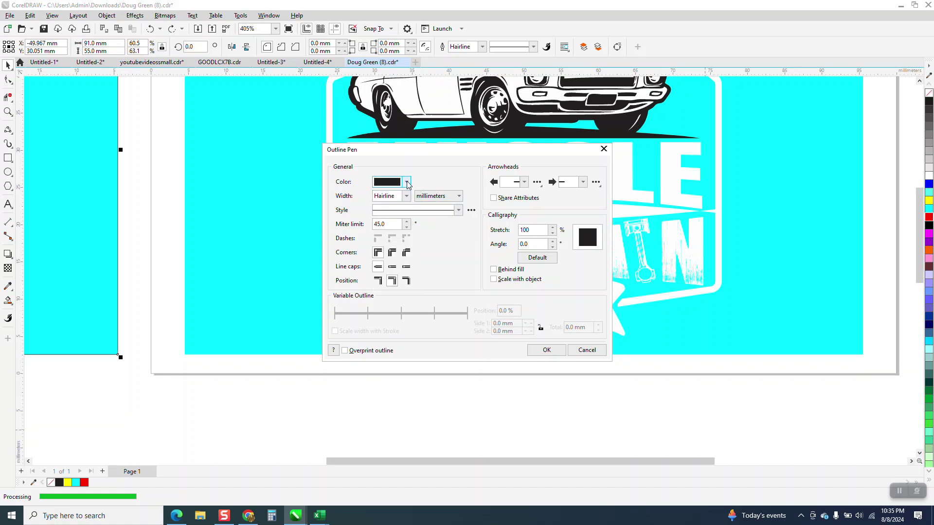
click(407, 183)
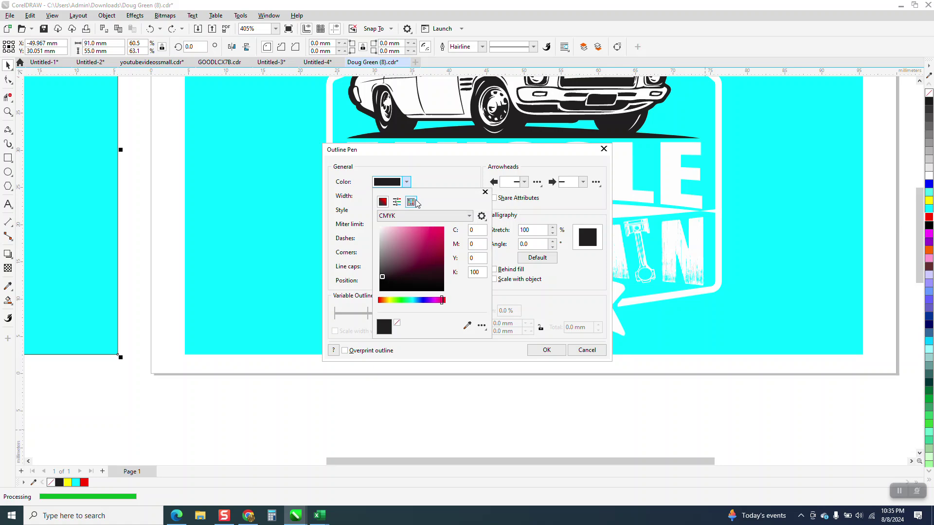
click(412, 202)
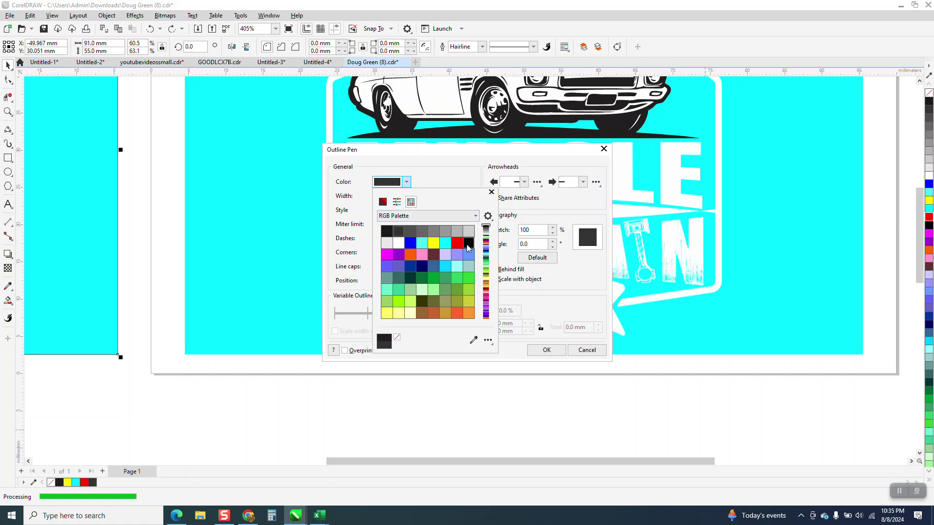
click(459, 245)
click(556, 355)
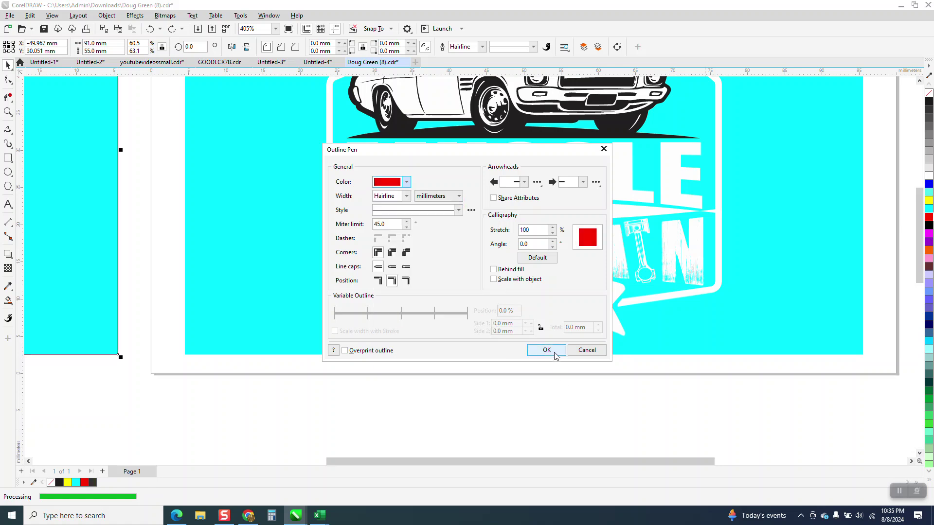
click(546, 350)
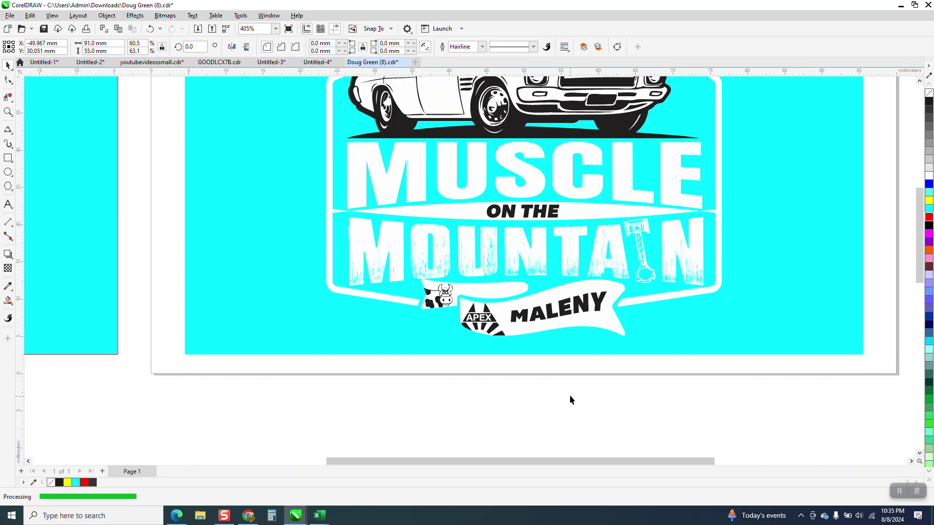
scroll(569, 396, down, 1)
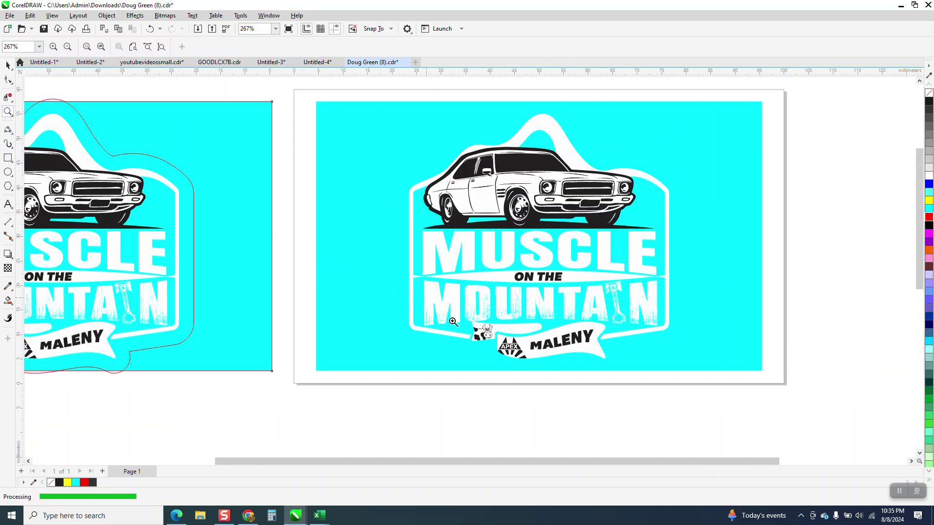
Step: Draw a short 3-point curve across the notch at the MALENY banner's right end
drag(699, 406, 699, 406)
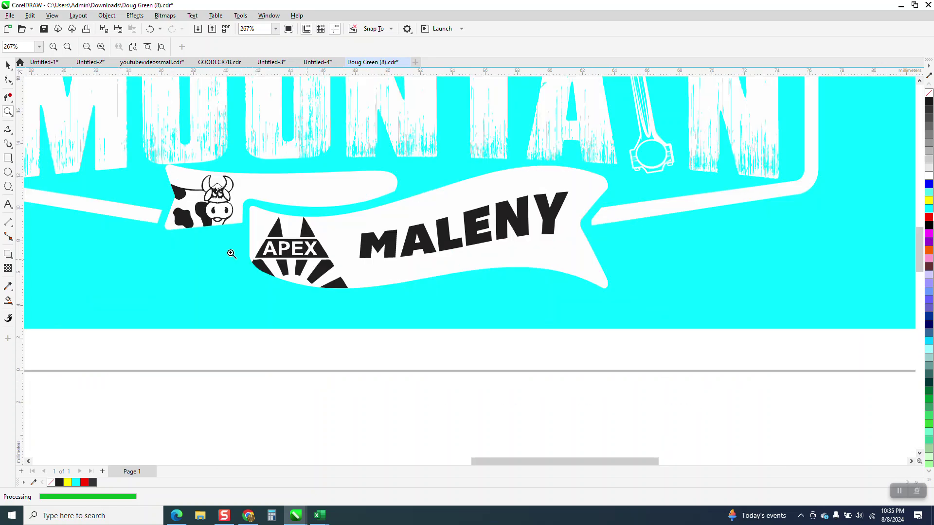
click(13, 138)
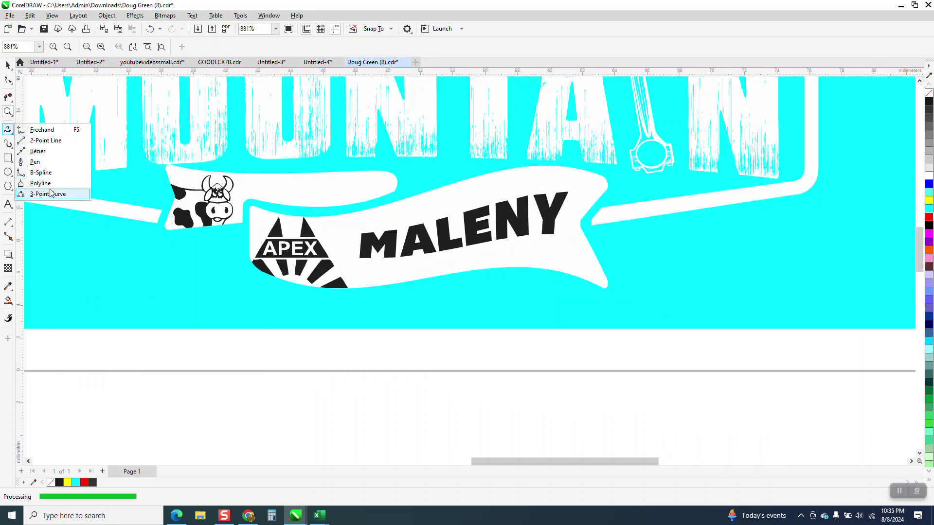
click(68, 195)
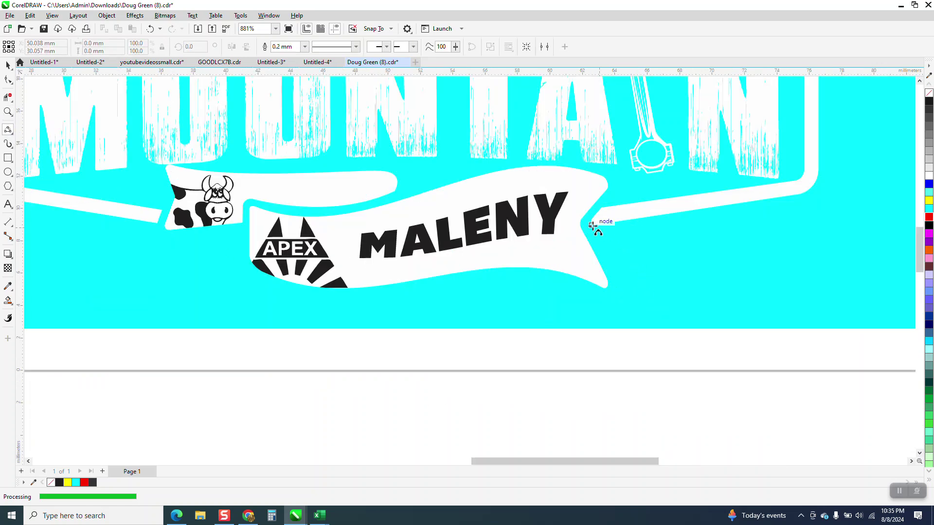
drag(584, 233, 592, 225)
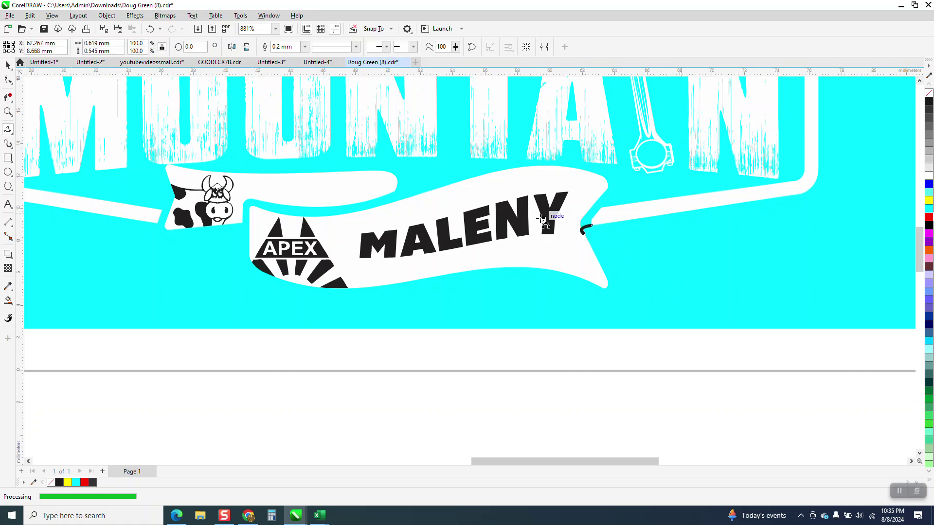
Step: Set the new segment's outline to Hairline and zoom in on the cow and APEX area
click(304, 47)
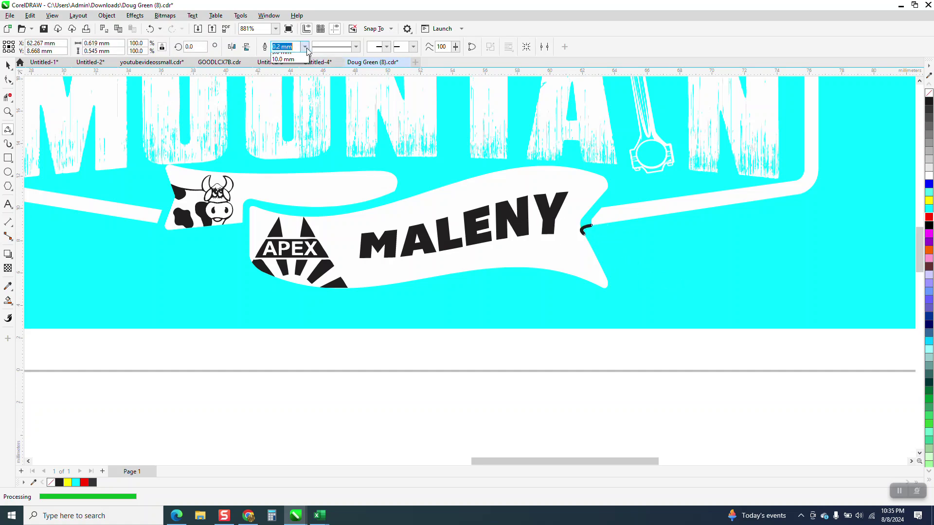
click(296, 73)
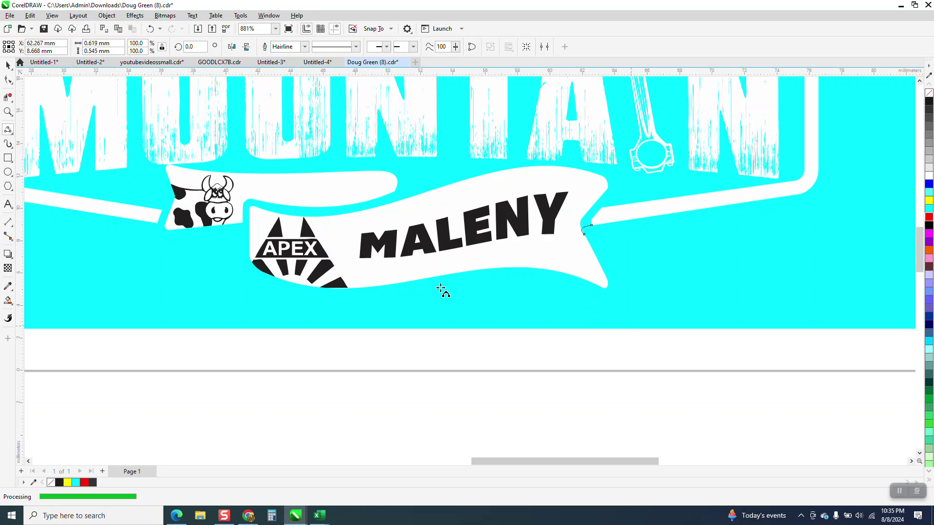
click(7, 111)
drag(140, 202, 332, 289)
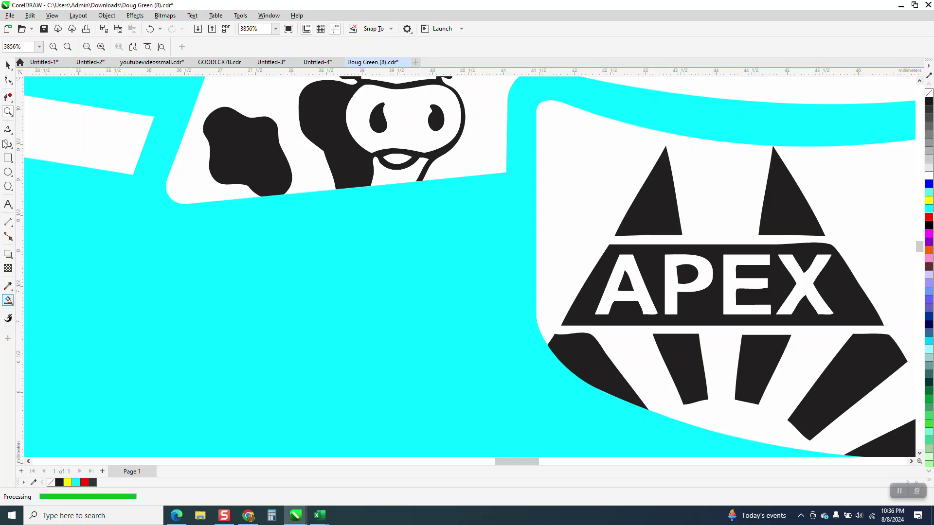
Step: Bridge the gaps right and left of the cow panel with two short 3-point curves
mouse_move(6, 132)
click(44, 193)
drag(538, 177, 508, 173)
click(521, 180)
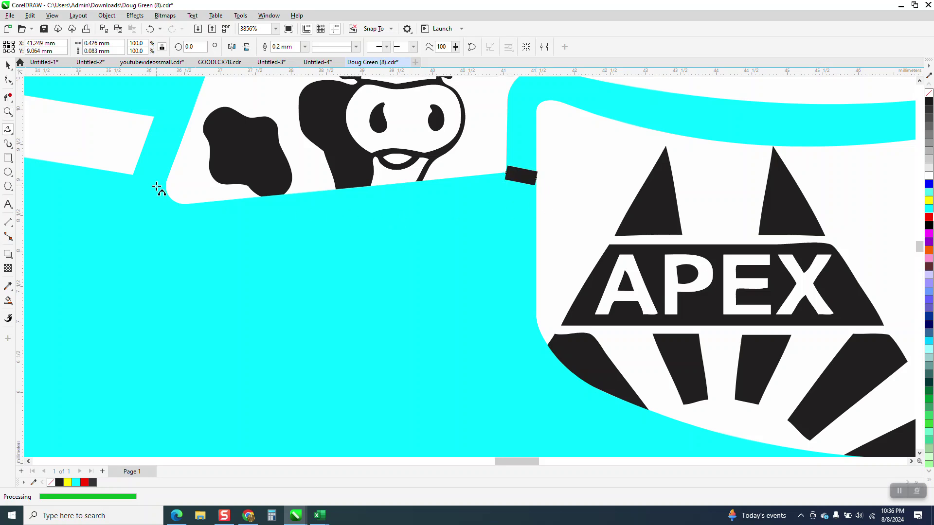
drag(173, 198, 135, 176)
click(156, 188)
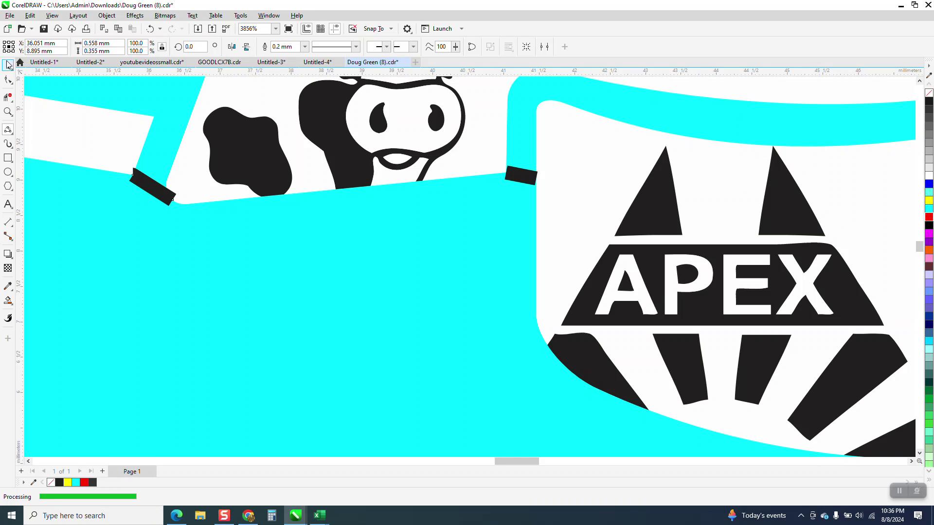
Step: Set the left connecting segment to Hairline, then select the right segment and check its width
click(8, 64)
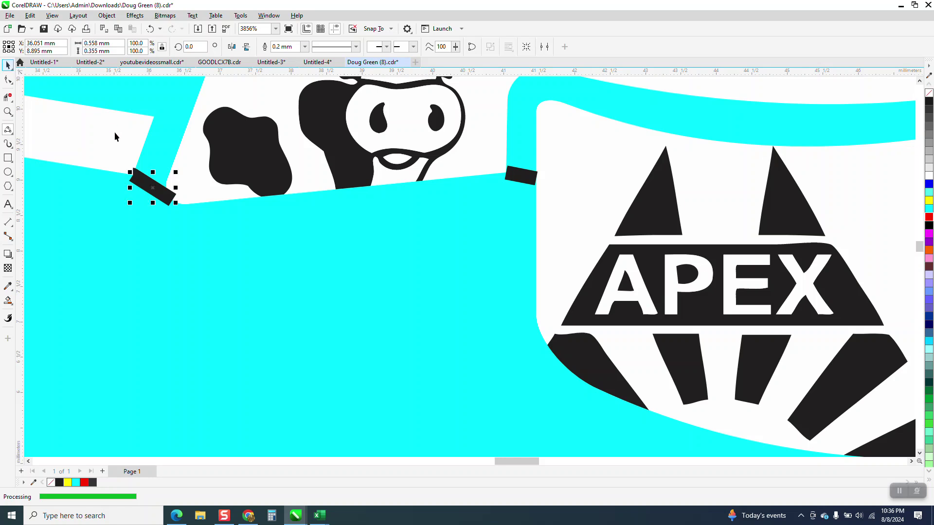
click(305, 47)
click(283, 64)
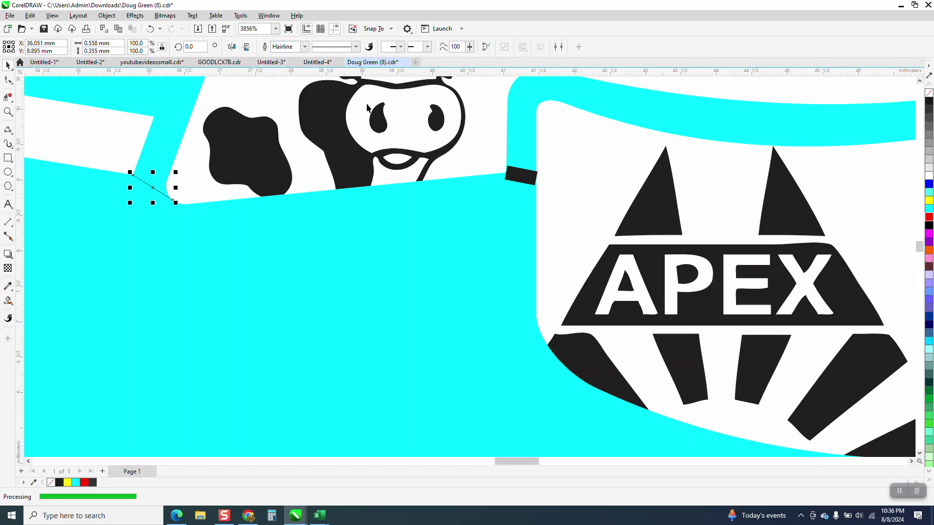
click(531, 178)
click(306, 46)
click(305, 47)
key(Escape)
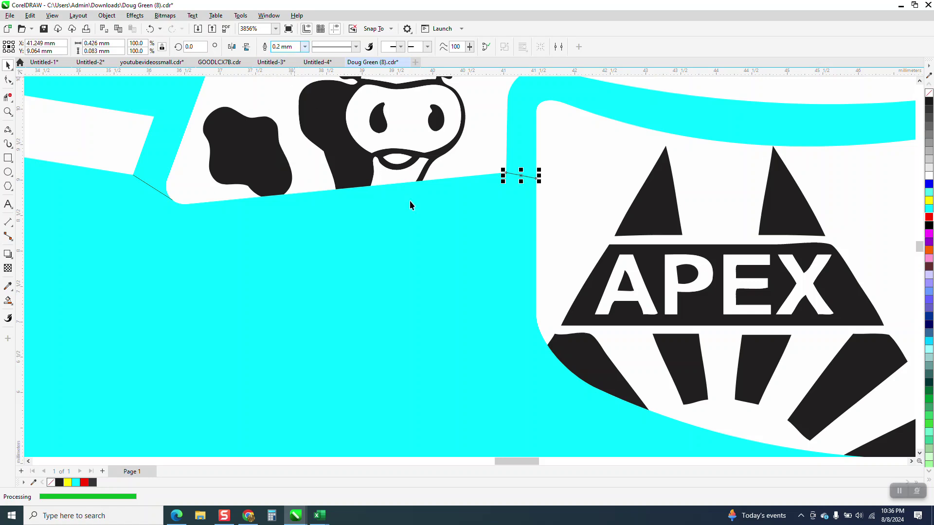
scroll(409, 200, down, 6)
Step: Draw a rectangle over the right design, stretched to the cyan background's top edge (about 69.8 × 55.0 mm)
scroll(460, 244, down, 6)
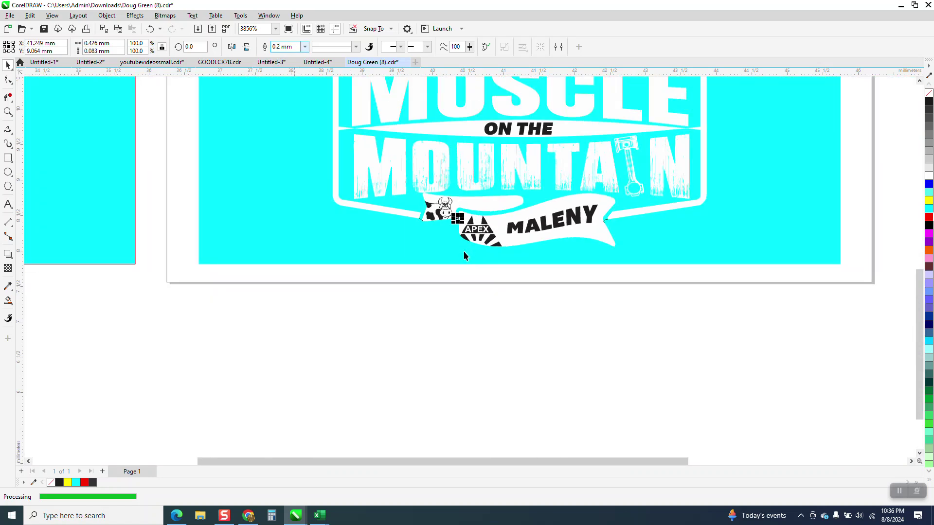
scroll(421, 291, down, 1)
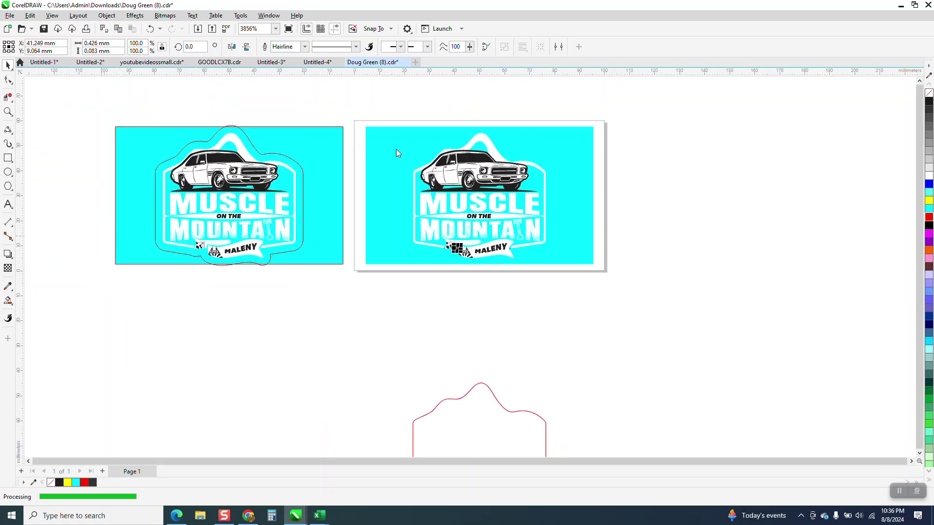
key(F6)
drag(388, 133, 566, 267)
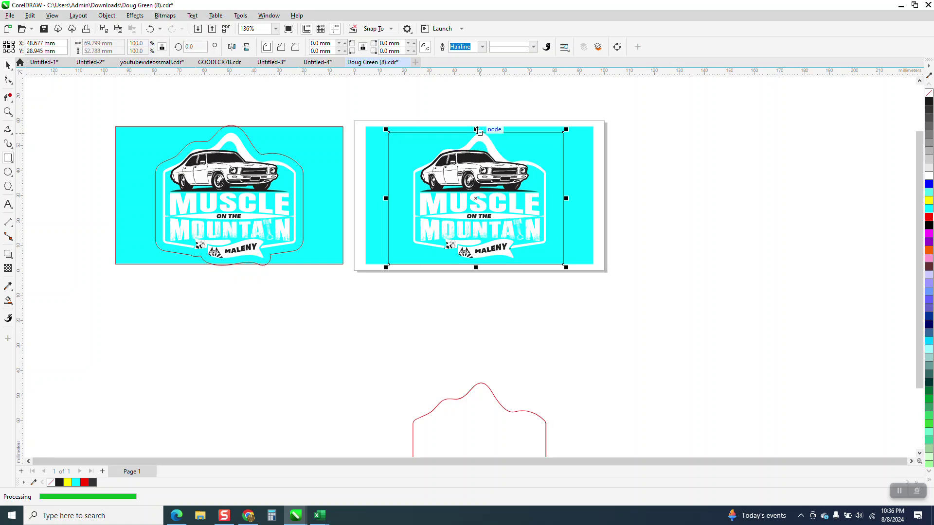
drag(476, 129, 476, 124)
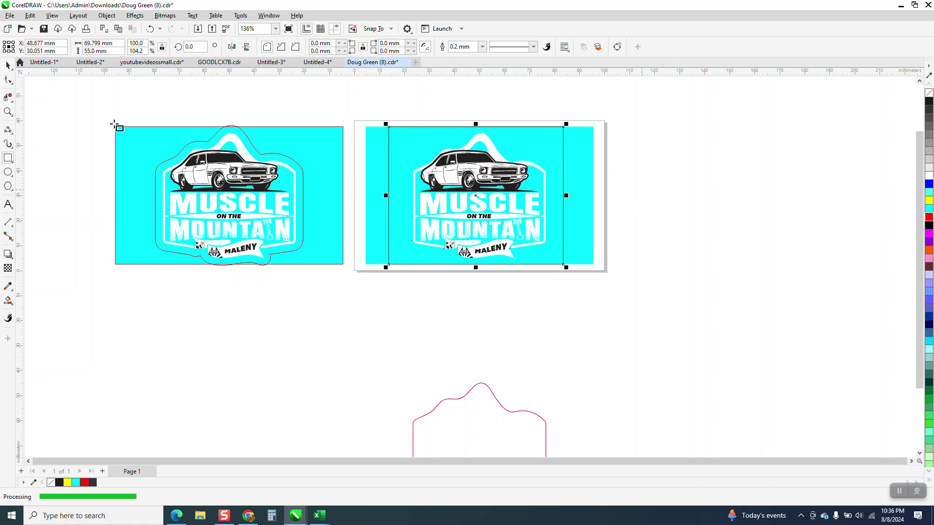
Step: Set the nudge distance to 100 mm, Smart Fill the area around the design red, and shift it right
key(space)
click(160, 79)
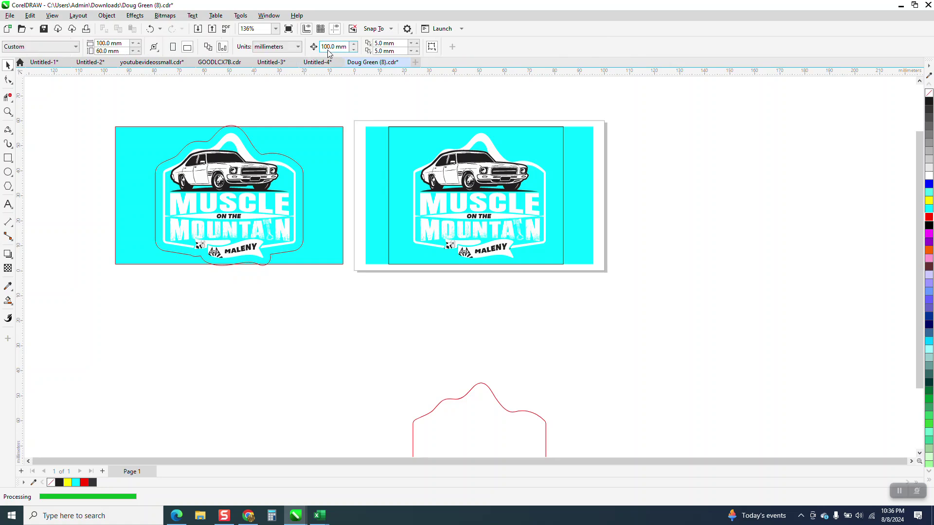
key(Return)
click(7, 300)
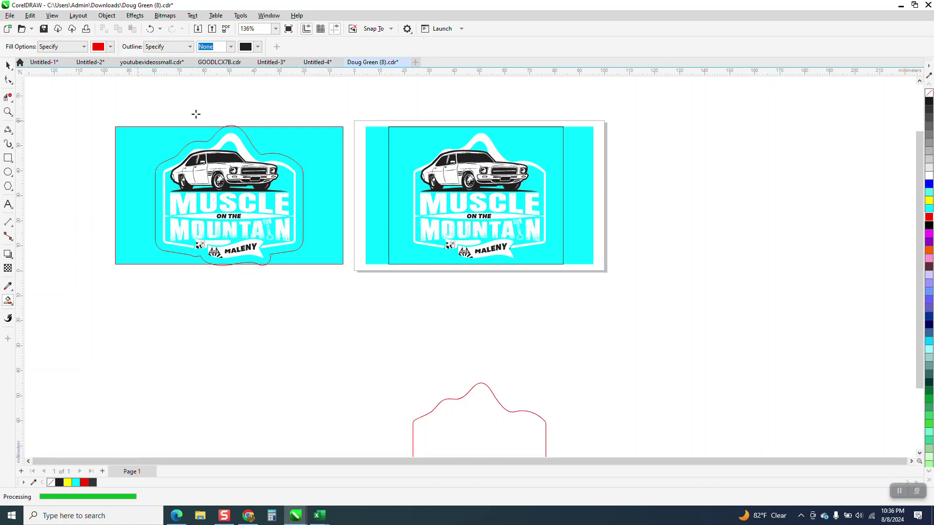
click(433, 137)
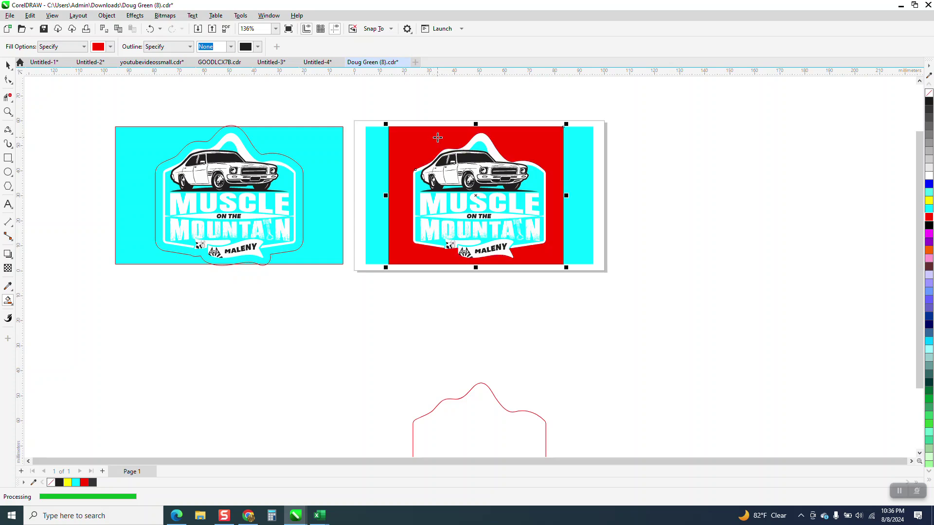
key(Right)
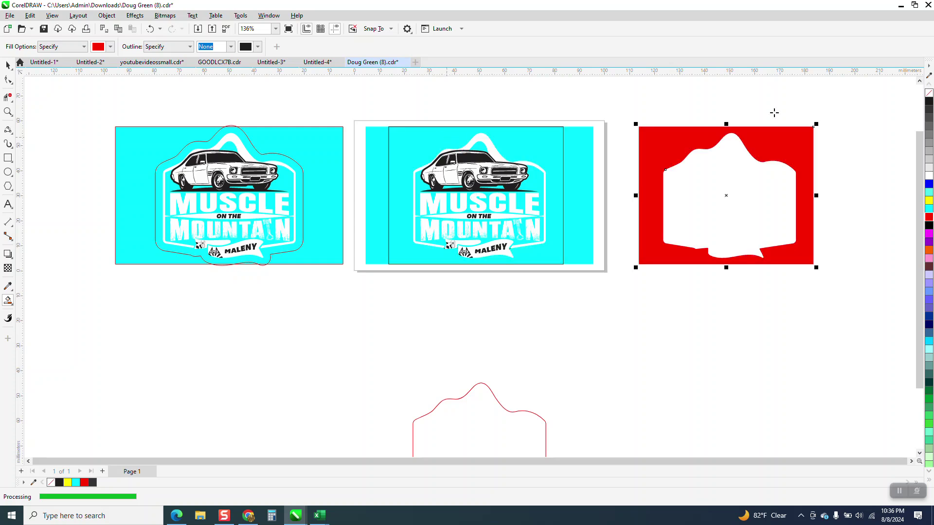
Step: Smart Fill the sticker-shaped cutout as its own red shape and nudge it 100 mm right
click(928, 97)
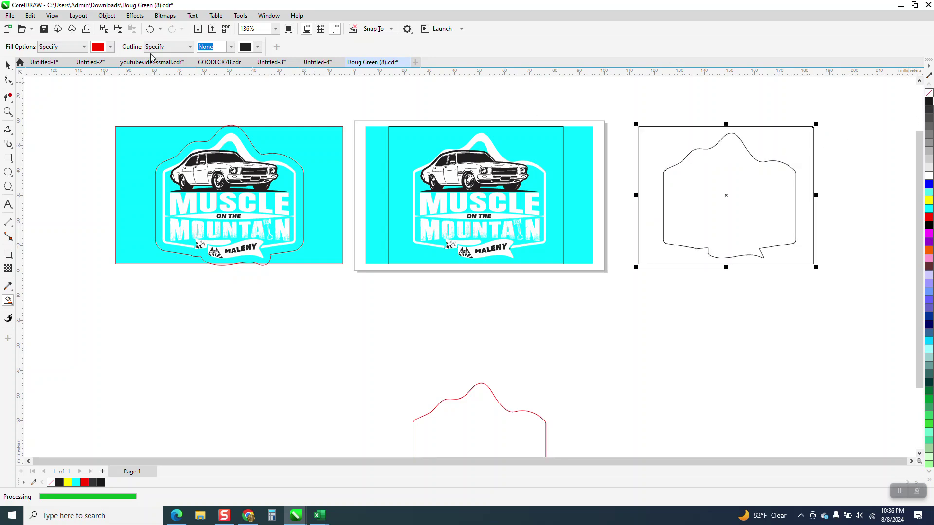
click(151, 30)
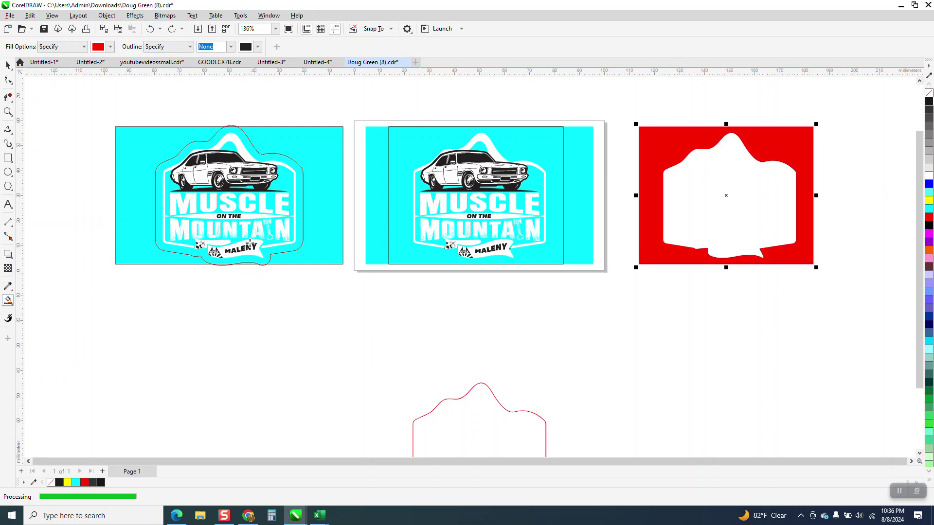
click(726, 184)
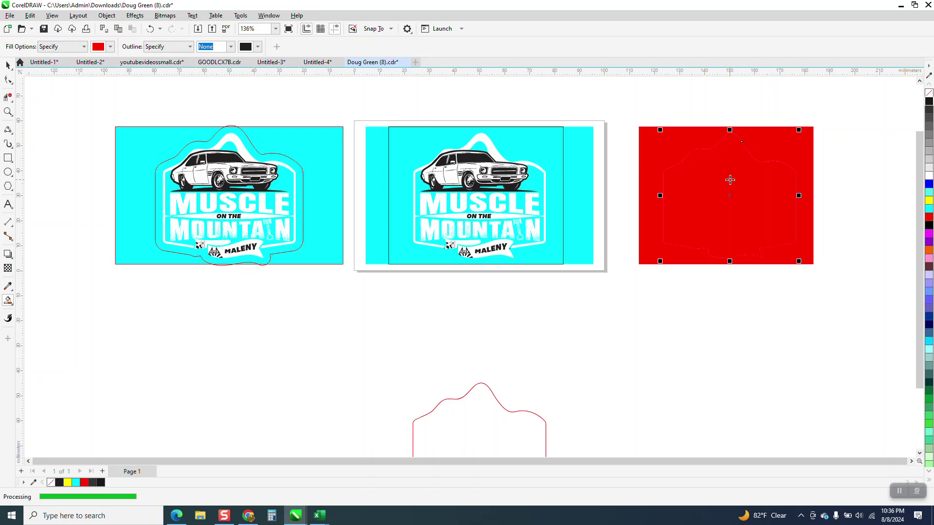
key(Right)
Step: Remove the sticker piece's fill, give it a red outline, and nudge it back onto the cutout
scroll(731, 179, down, 2)
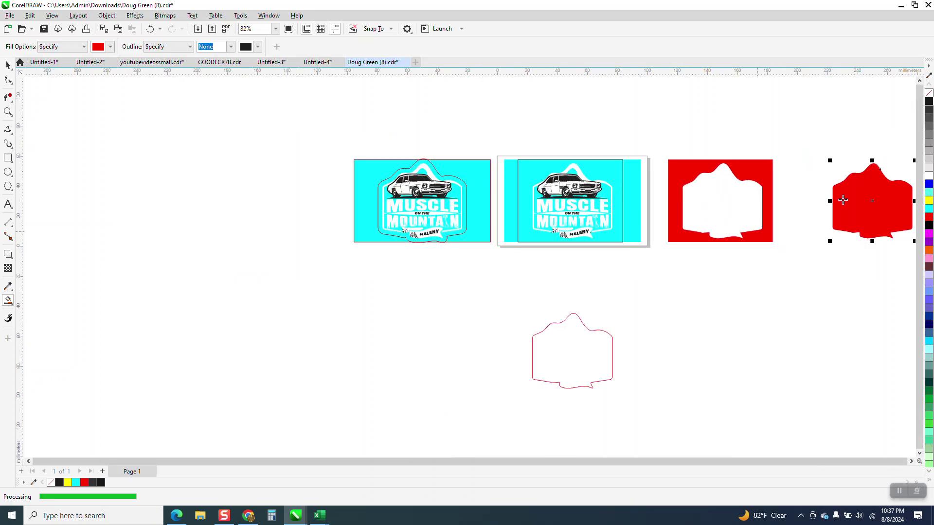
click(929, 94)
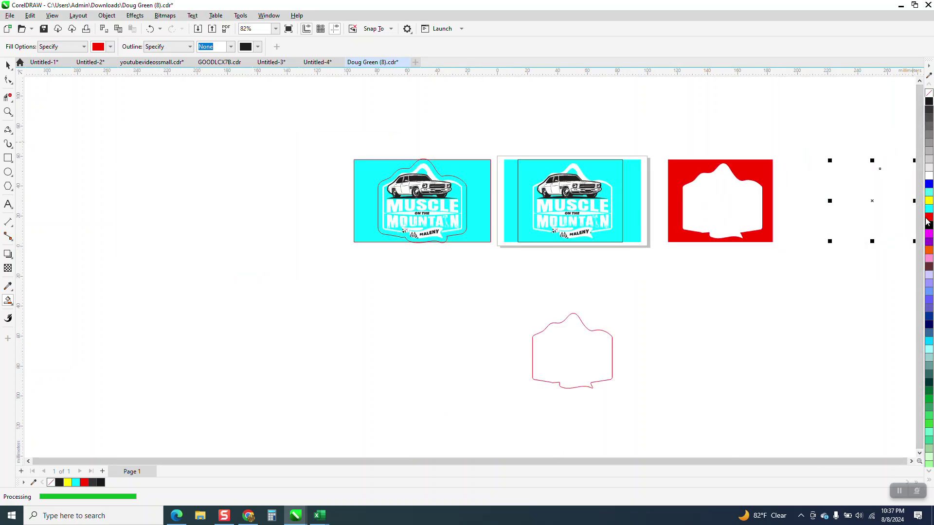
right_click(927, 218)
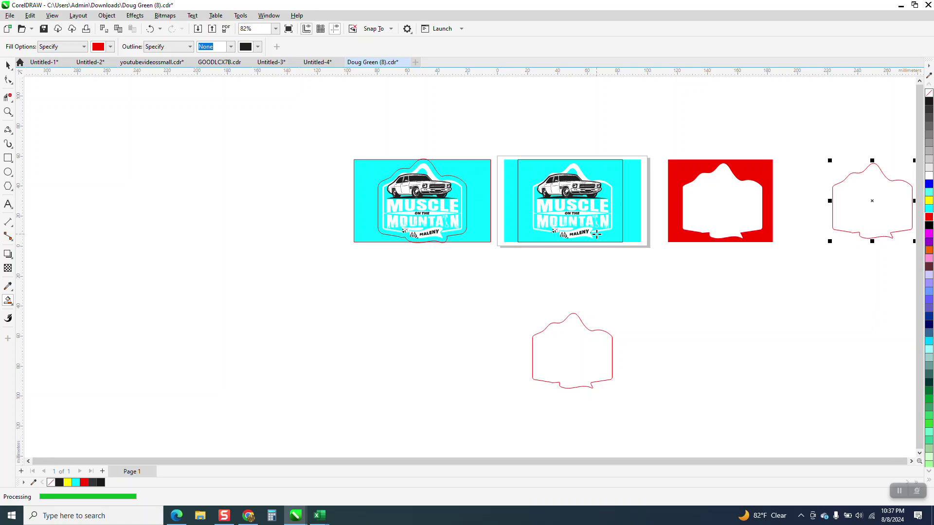
key(Left)
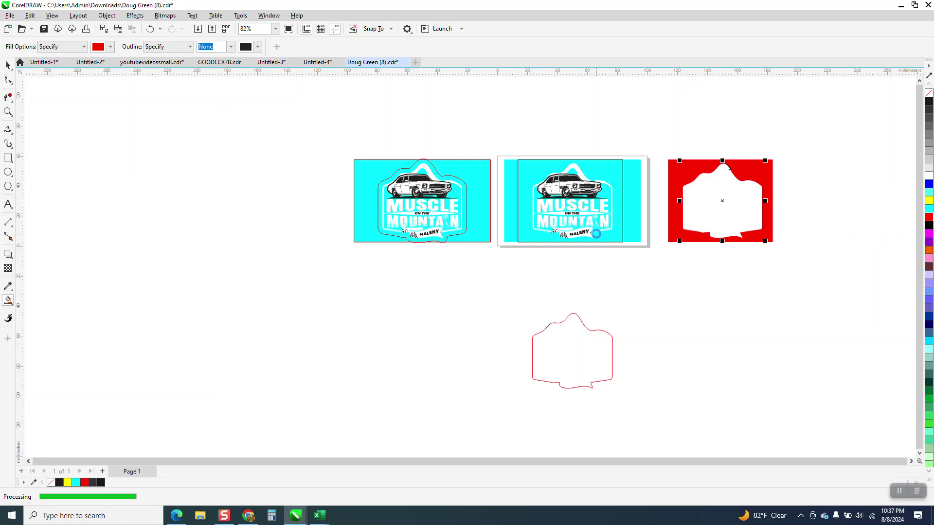
click(596, 234)
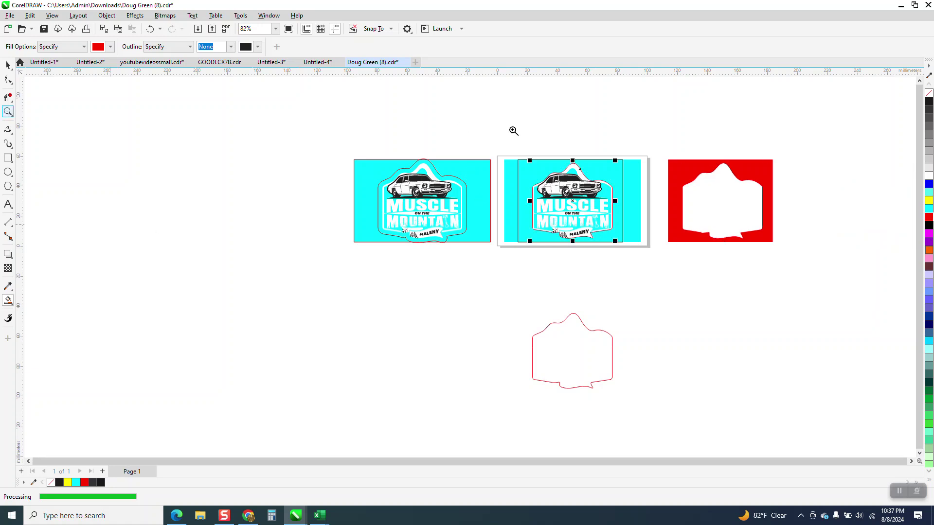
Step: Zoom into the middle design and lift the 53.089 × 50.0 mm red outline above the three cards
drag(534, 144, 605, 202)
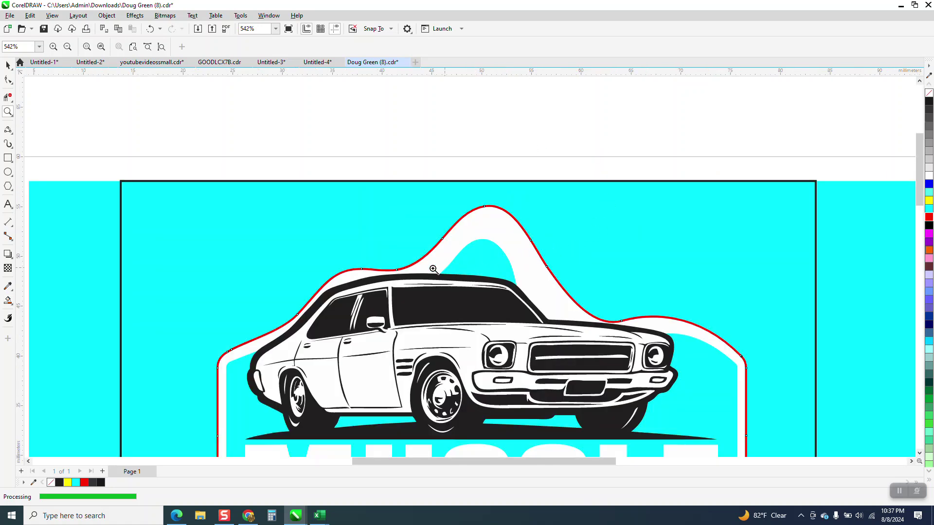
scroll(605, 197, down, 2)
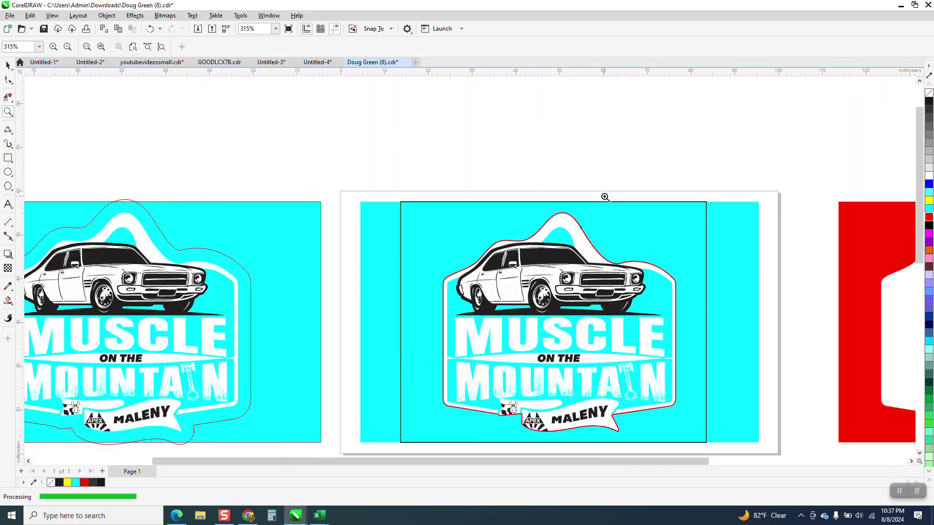
scroll(605, 197, down, 1)
click(7, 65)
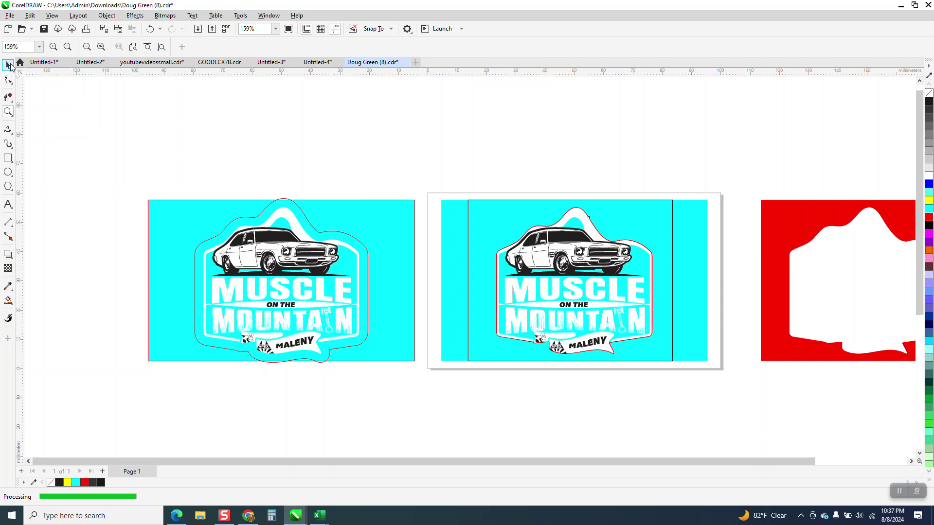
scroll(489, 207, down, 1)
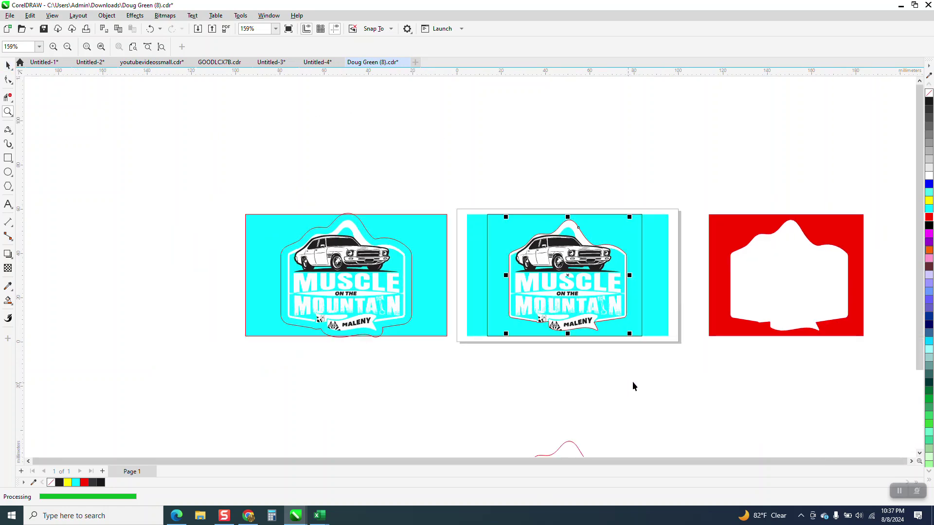
key(ctrl+z)
scroll(586, 392, down, 1)
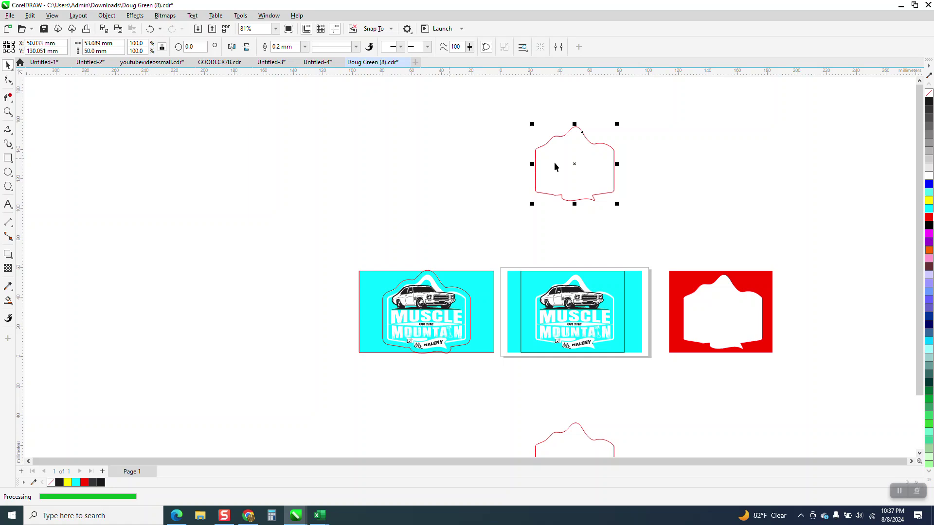
Step: Apply a one-step Outside contour with 3.0 mm offset and round corners to the red badge outline
click(136, 16)
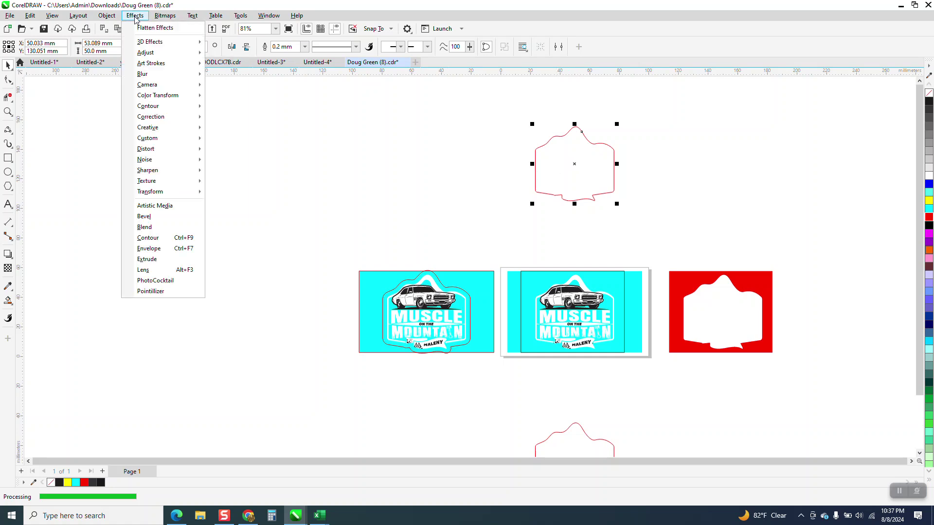
click(156, 238)
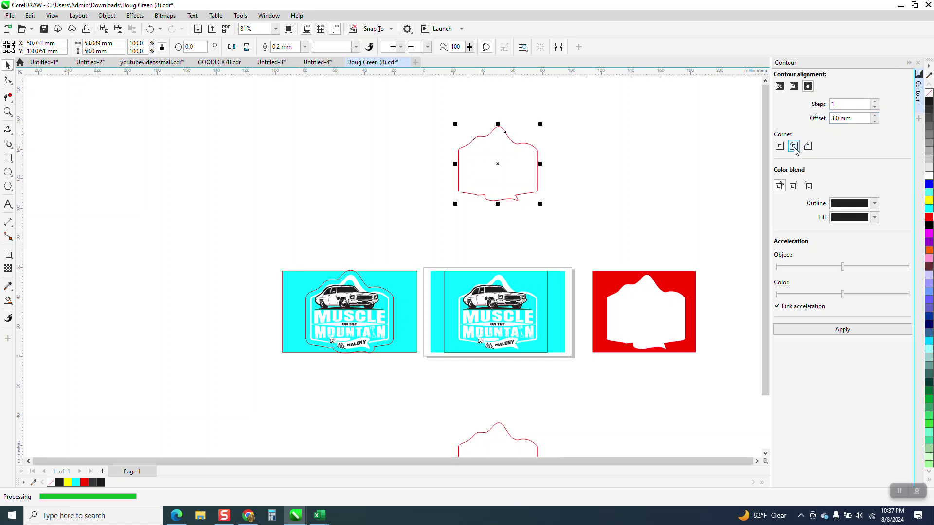
click(848, 329)
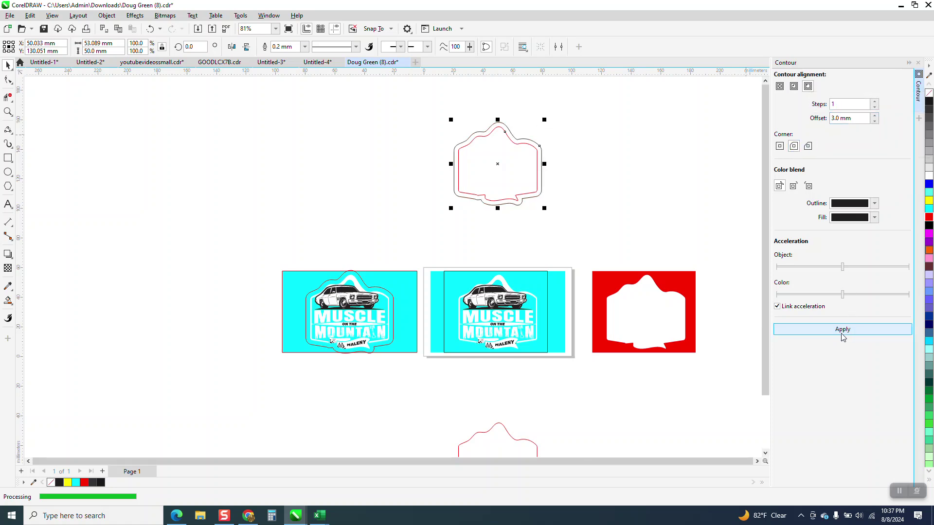
click(139, 17)
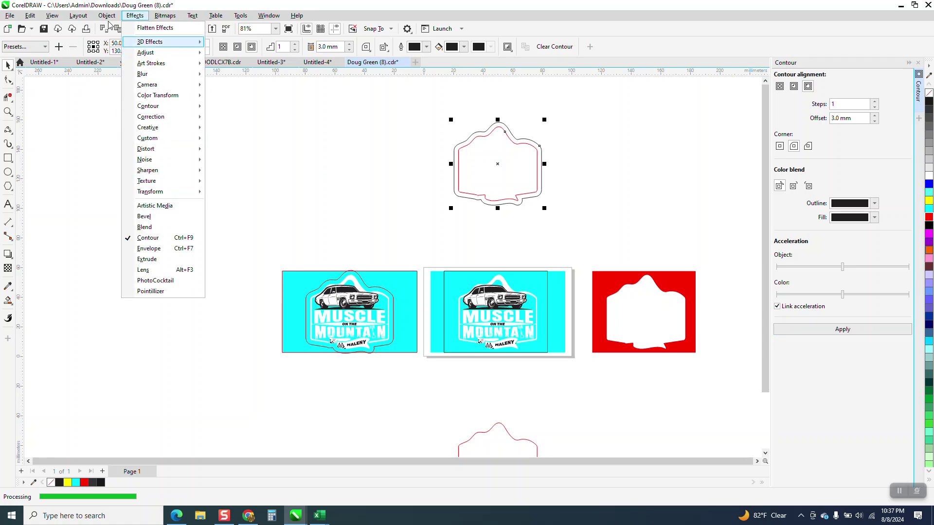
Step: Break the contour apart and nudge the 3 mm contour 100 mm down around the middle sticker
mouse_move(109, 19)
click(165, 240)
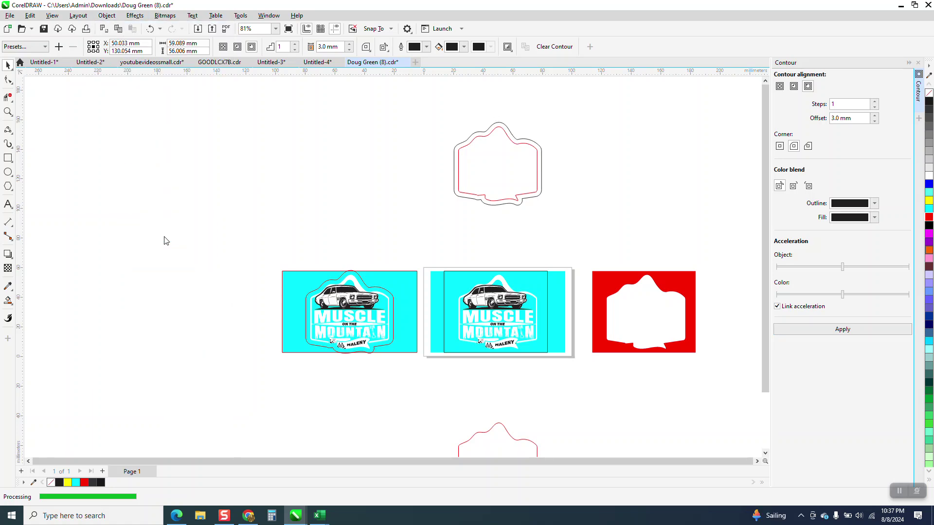
click(454, 166)
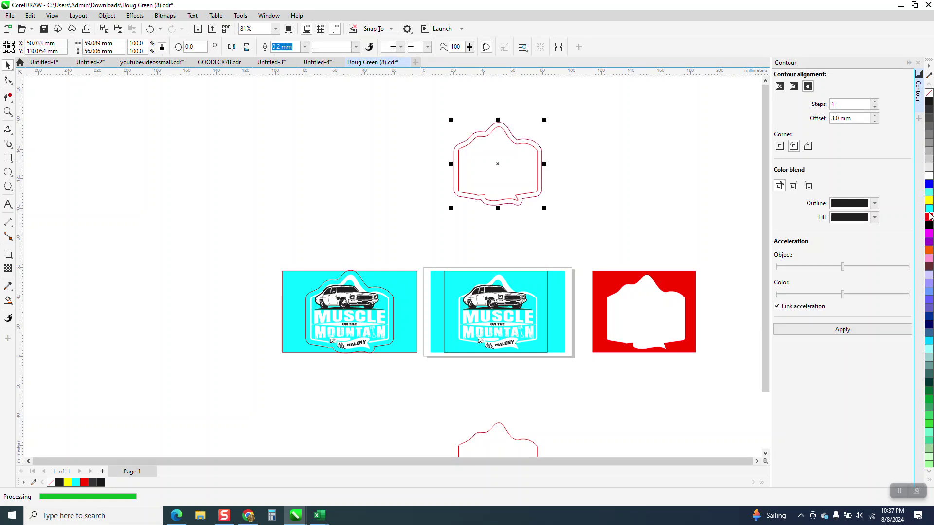
key(Down)
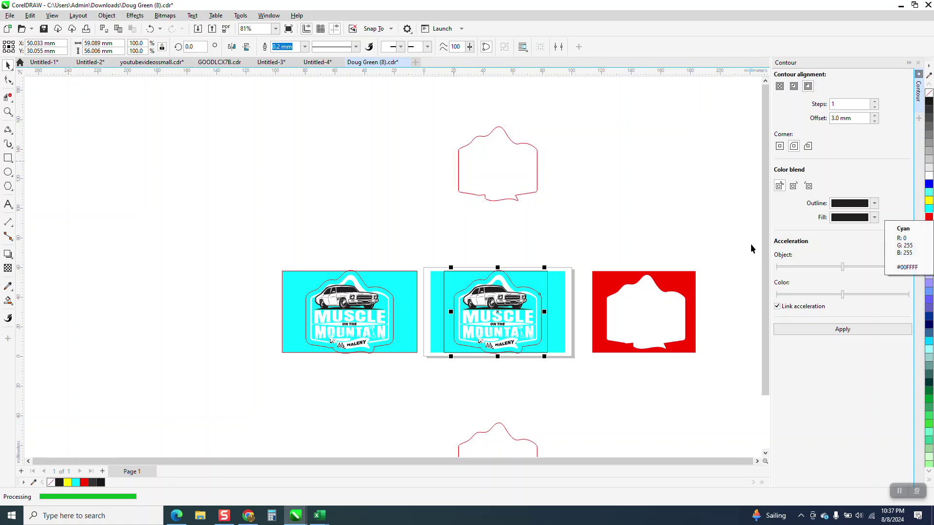
Step: Remove the middle card's inner black frame rectangle
click(550, 275)
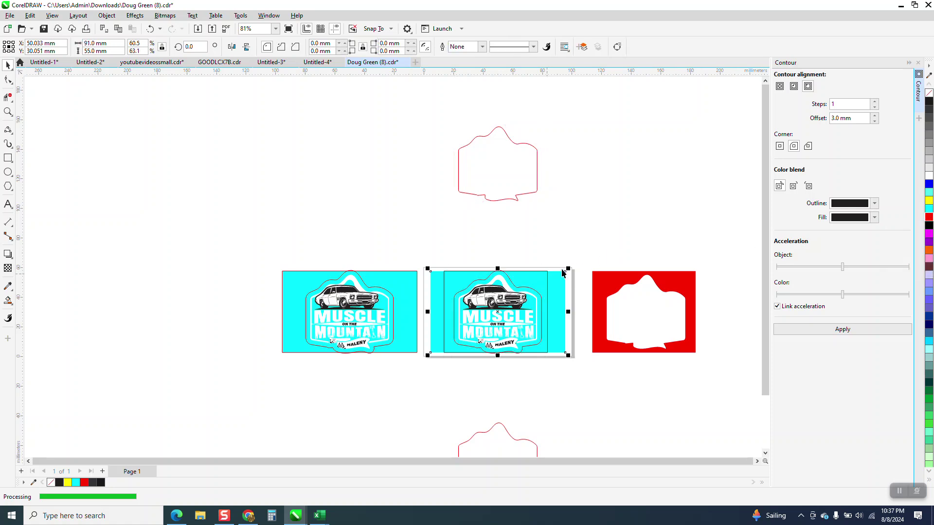
key(Delete)
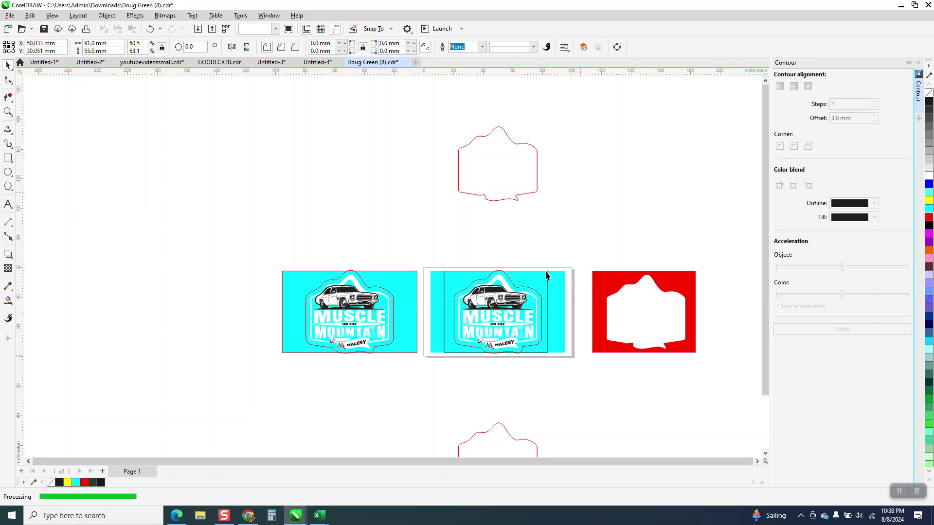
key(ctrl+y)
click(104, 171)
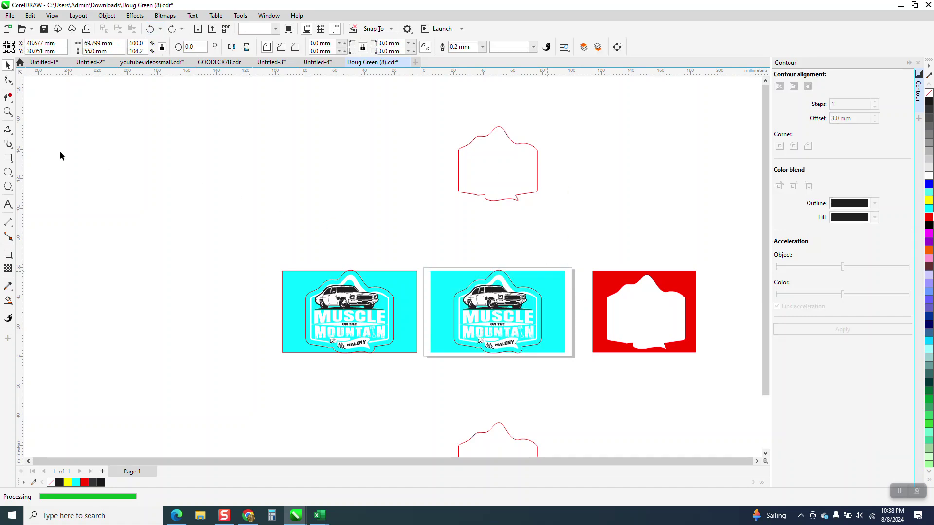
key(z)
drag(424, 265, 628, 389)
drag(225, 239, 497, 377)
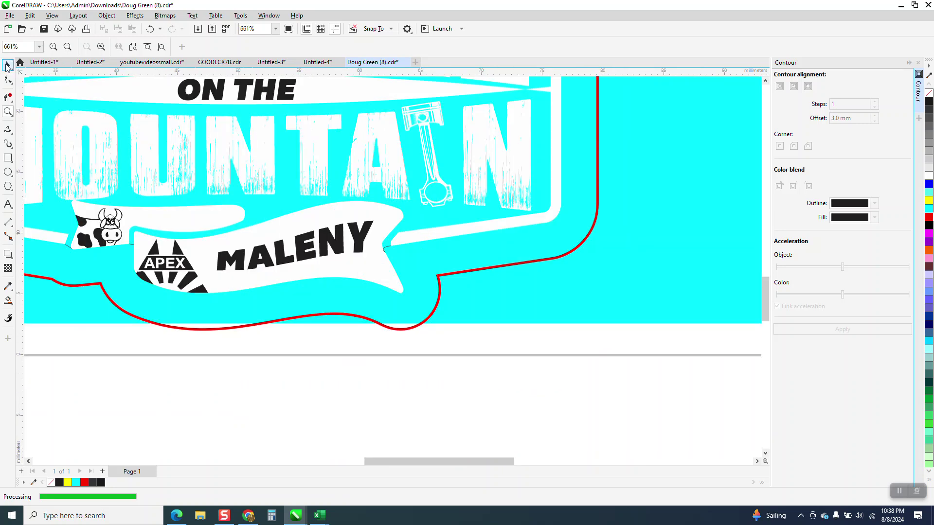
key(space)
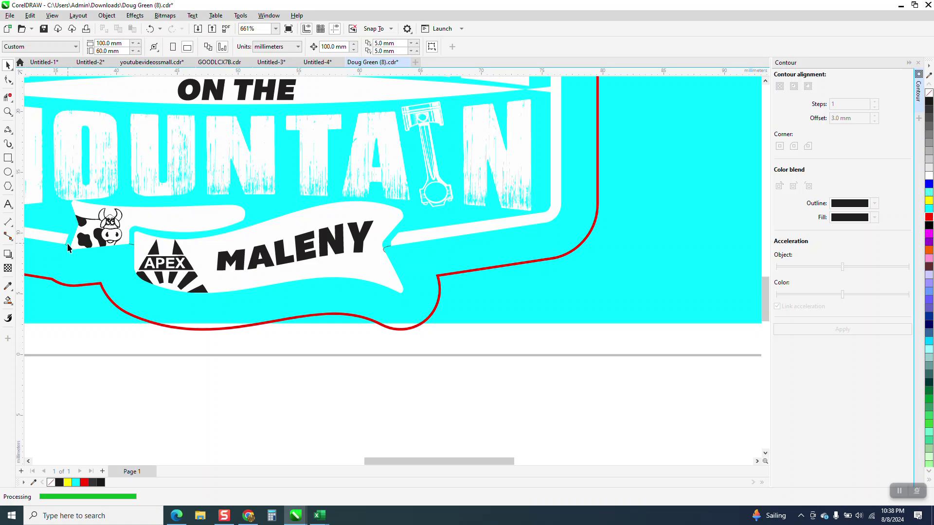
click(67, 245)
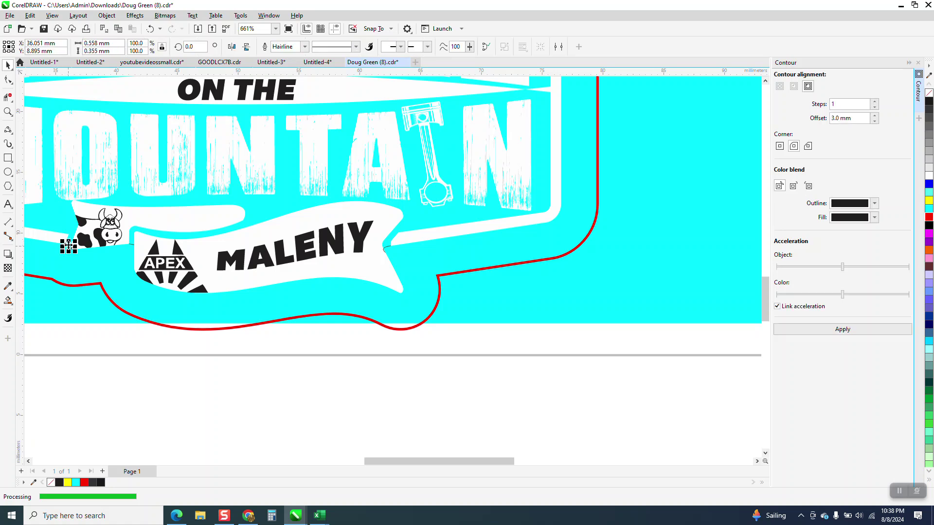
key(Escape)
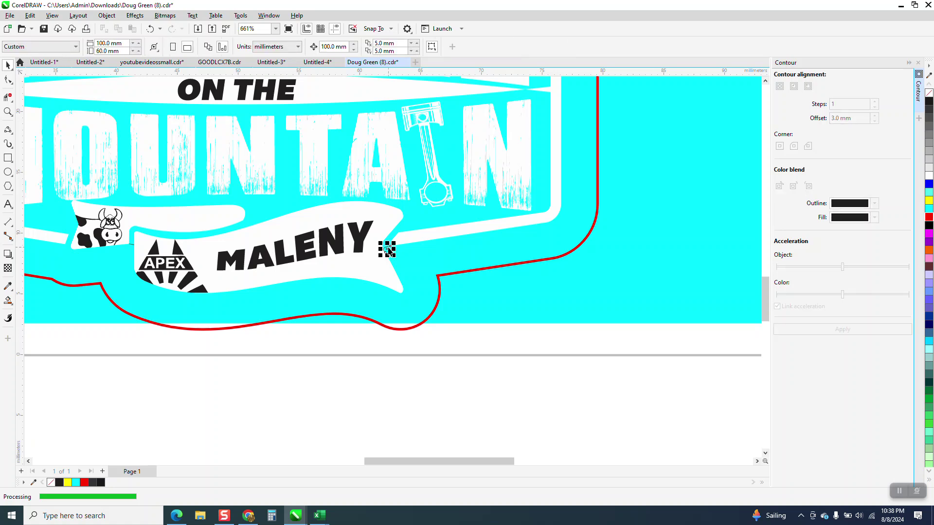
click(388, 250)
key(Escape)
click(134, 245)
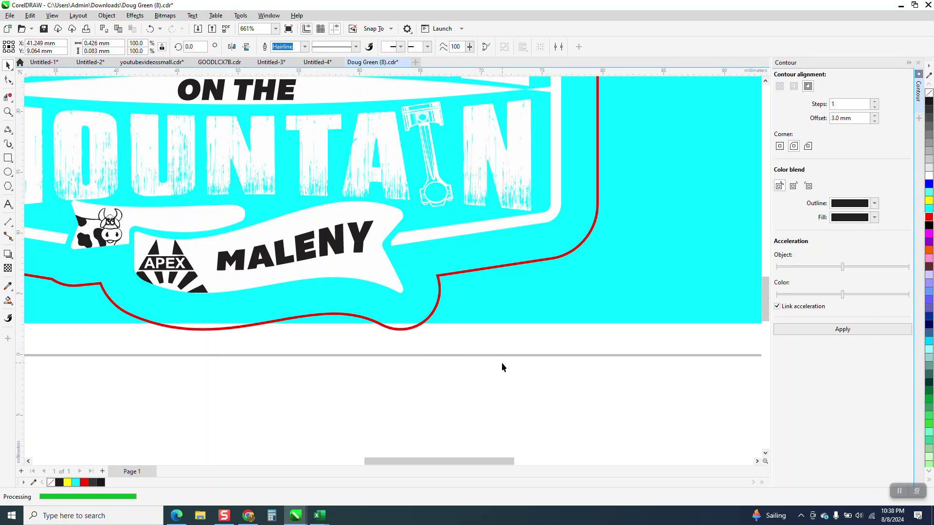
key(Escape)
scroll(506, 363, down, 1)
scroll(538, 341, down, 1)
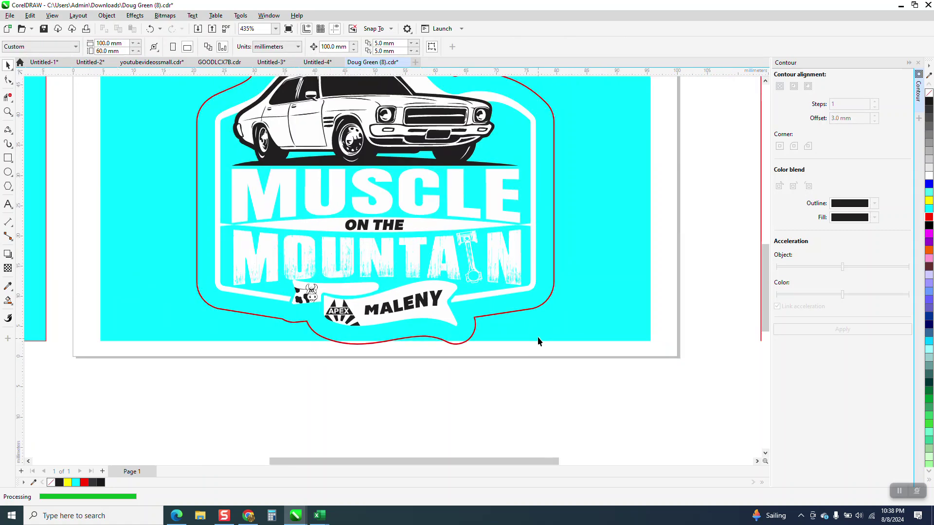
scroll(532, 328, down, 1)
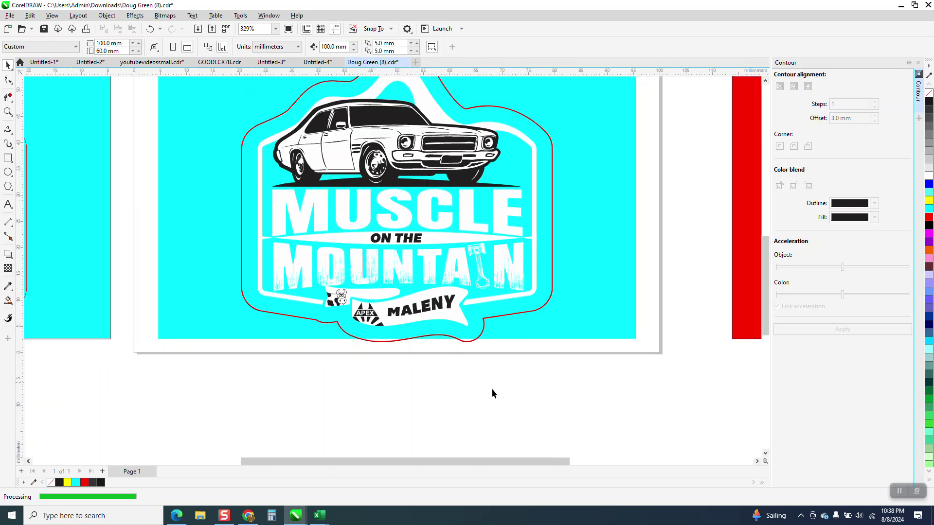
scroll(436, 334, down, 1)
scroll(459, 201, down, 1)
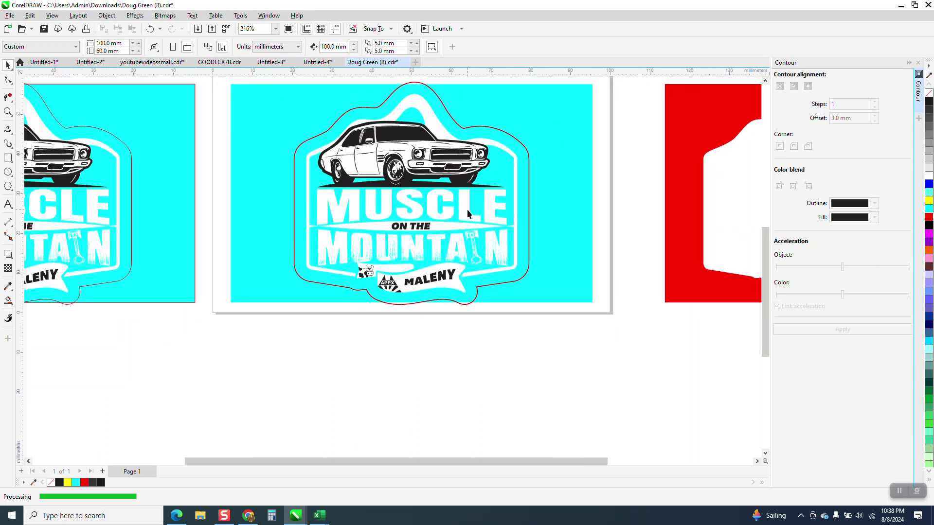